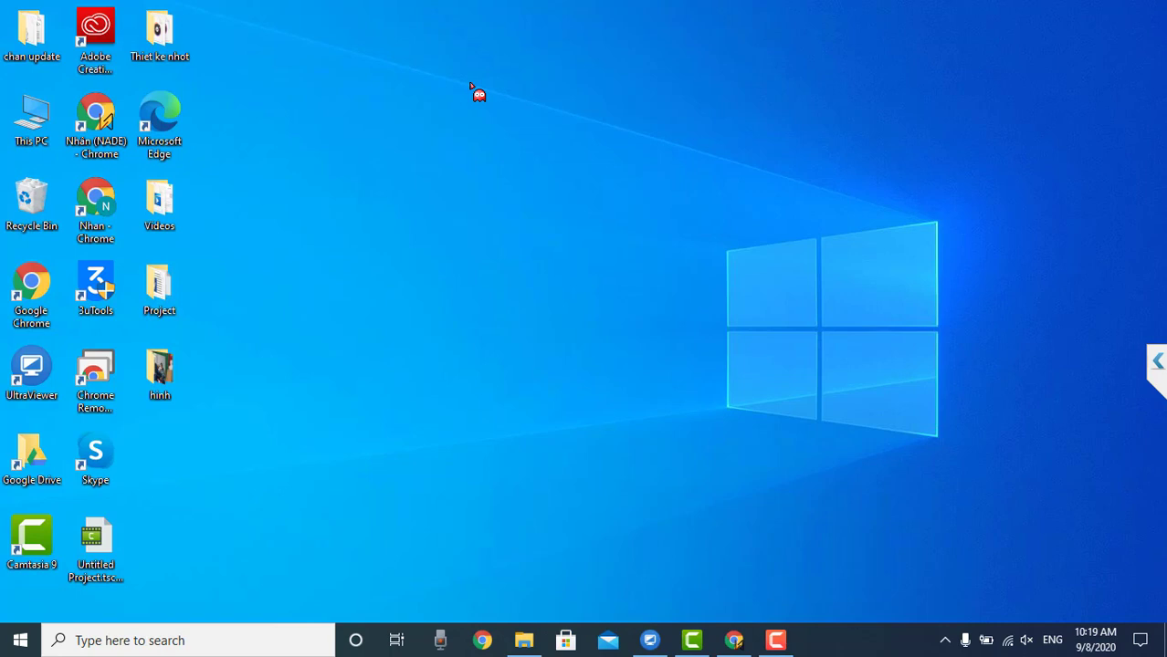
right_click(286, 113)
click(258, 98)
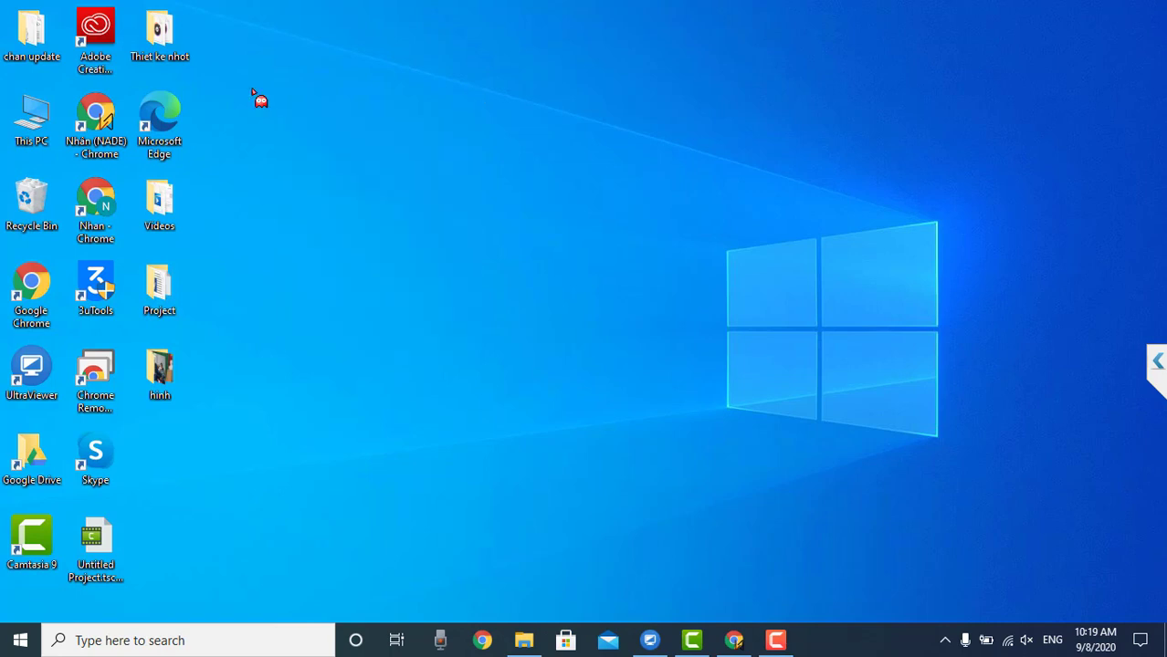
double_click(37, 123)
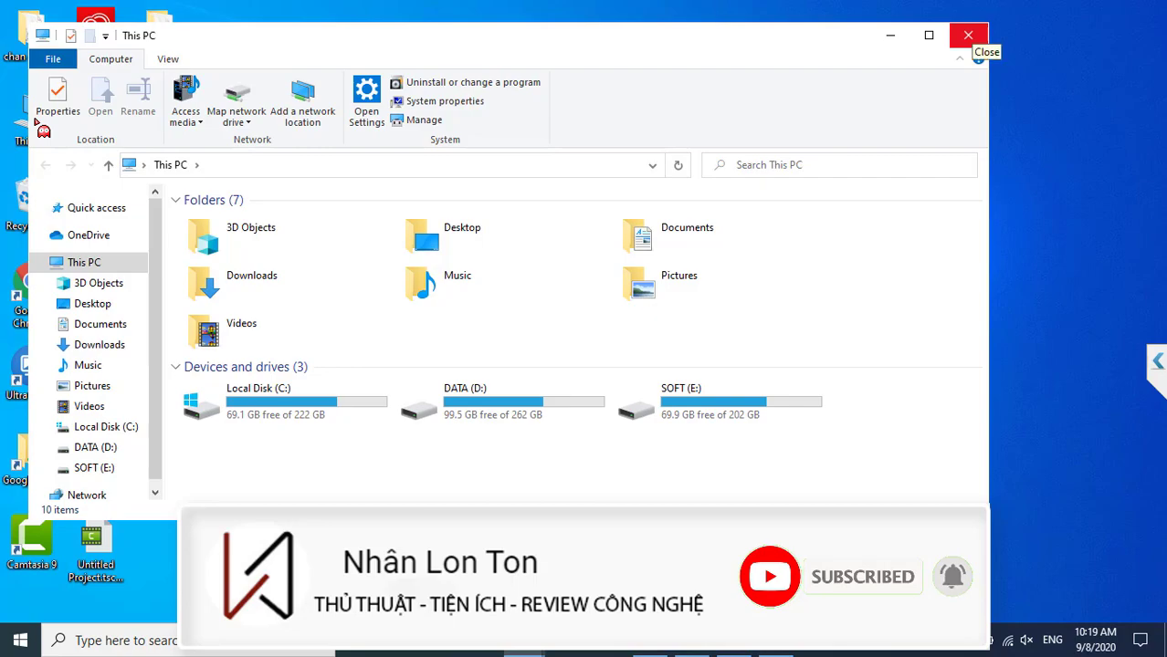
click(968, 35)
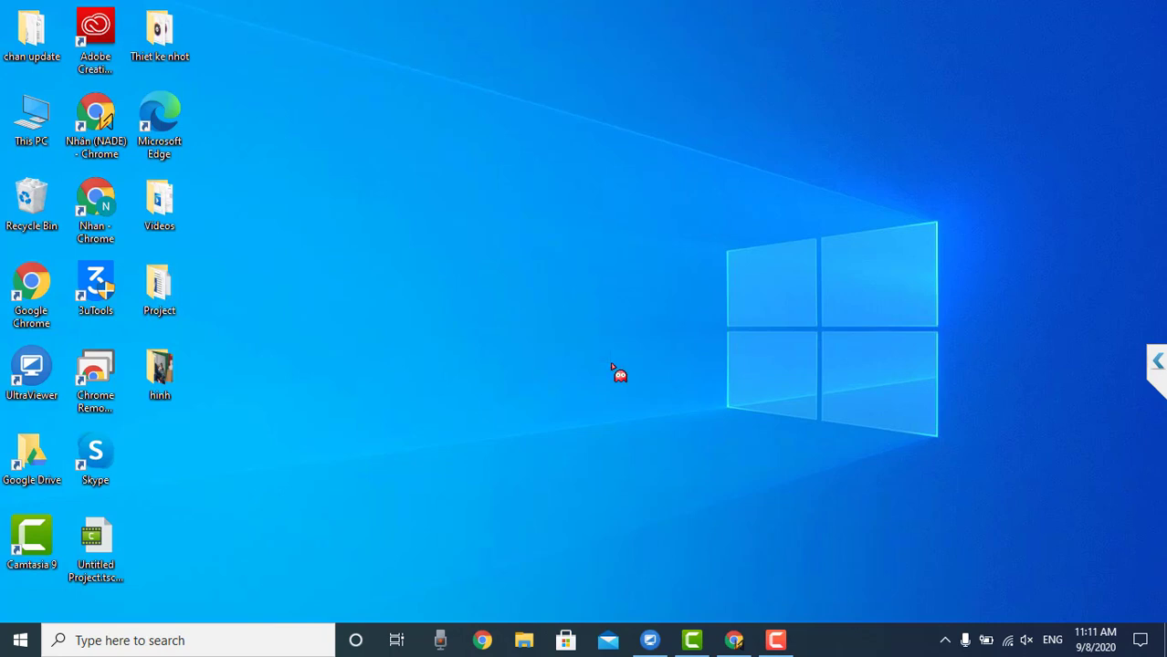
Switch to Chrome and download the Hell Yeah Pointer 3 animated cursor from cursors-4u.com
click(735, 640)
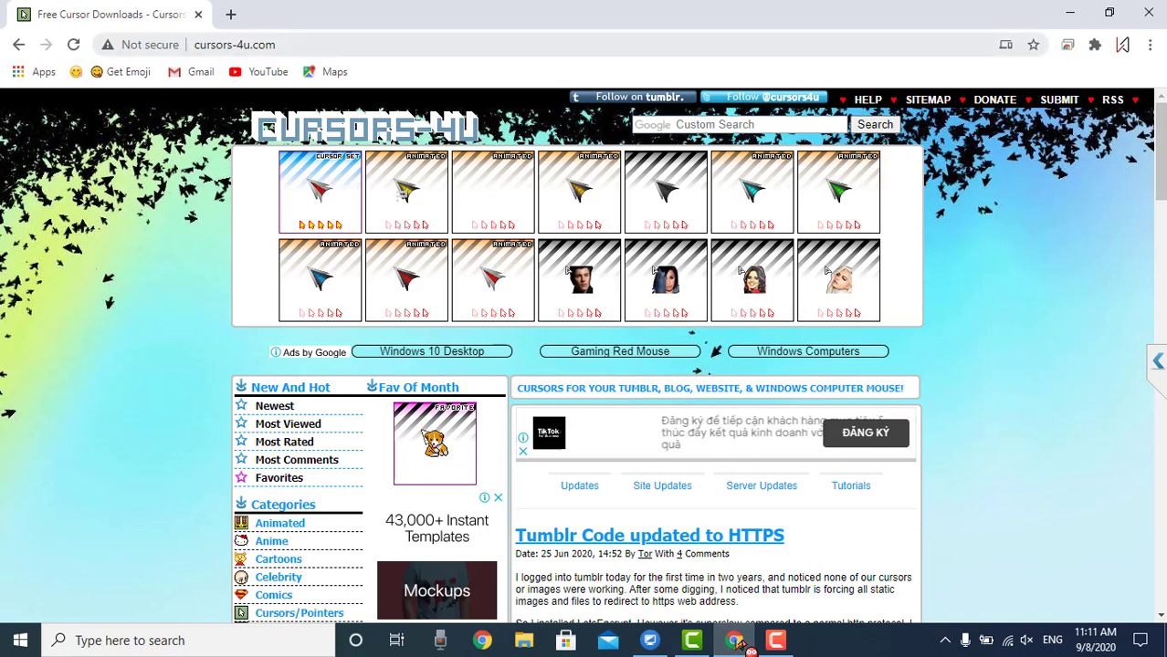
drag(264, 44, 322, 36)
key(ctrl+a)
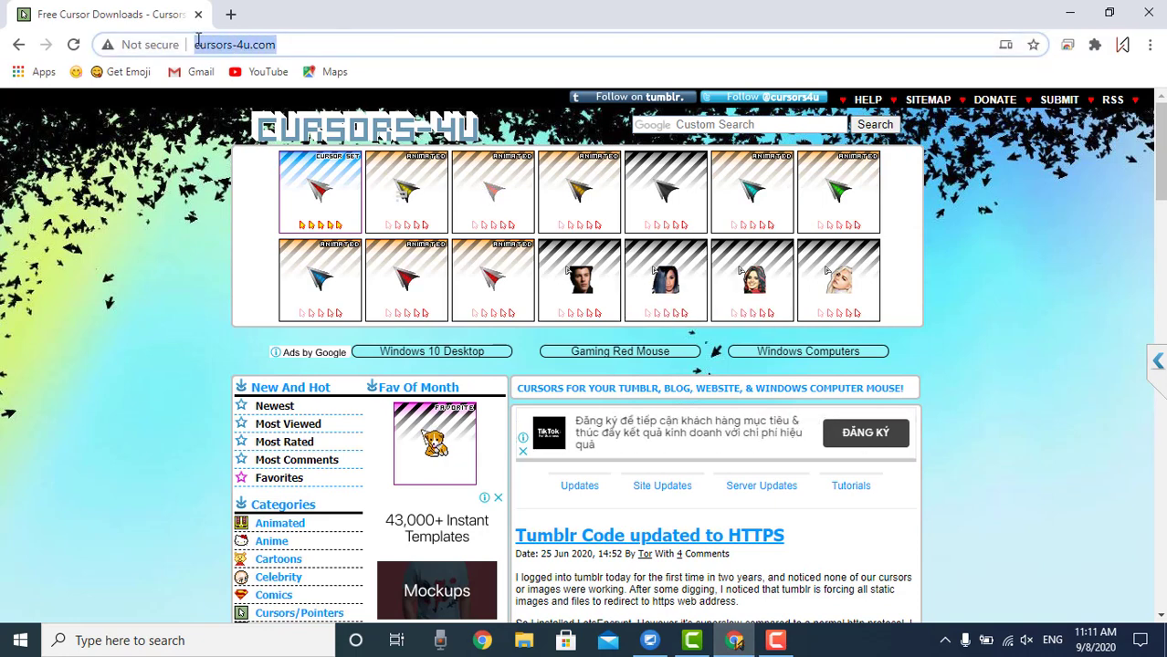
click(300, 44)
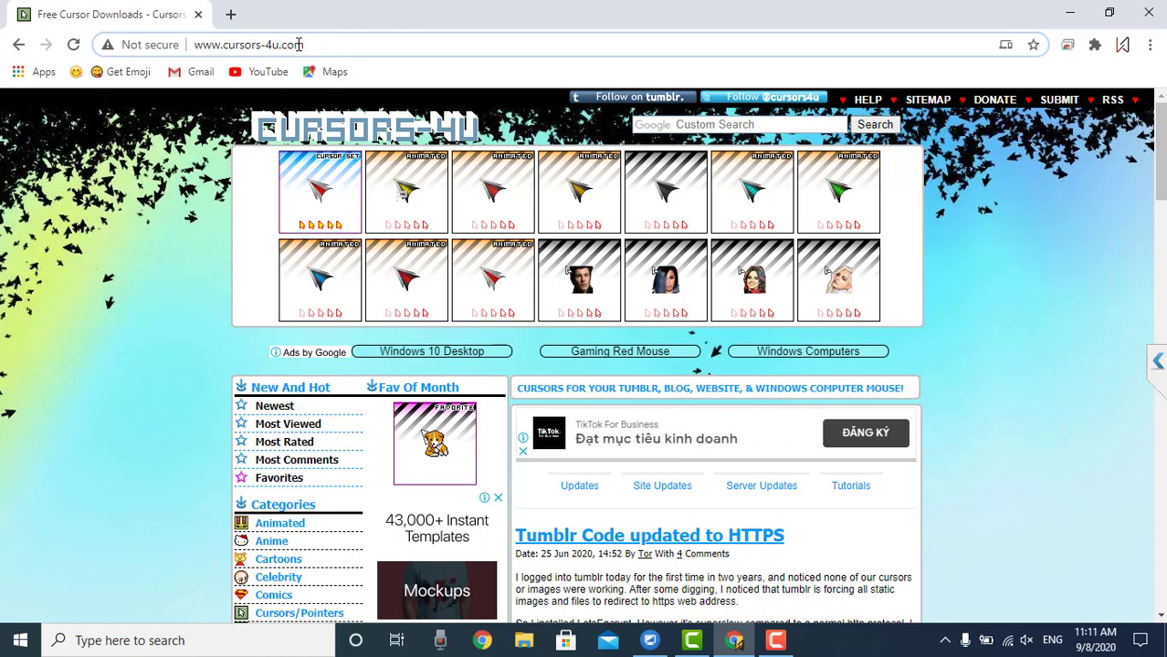
click(334, 280)
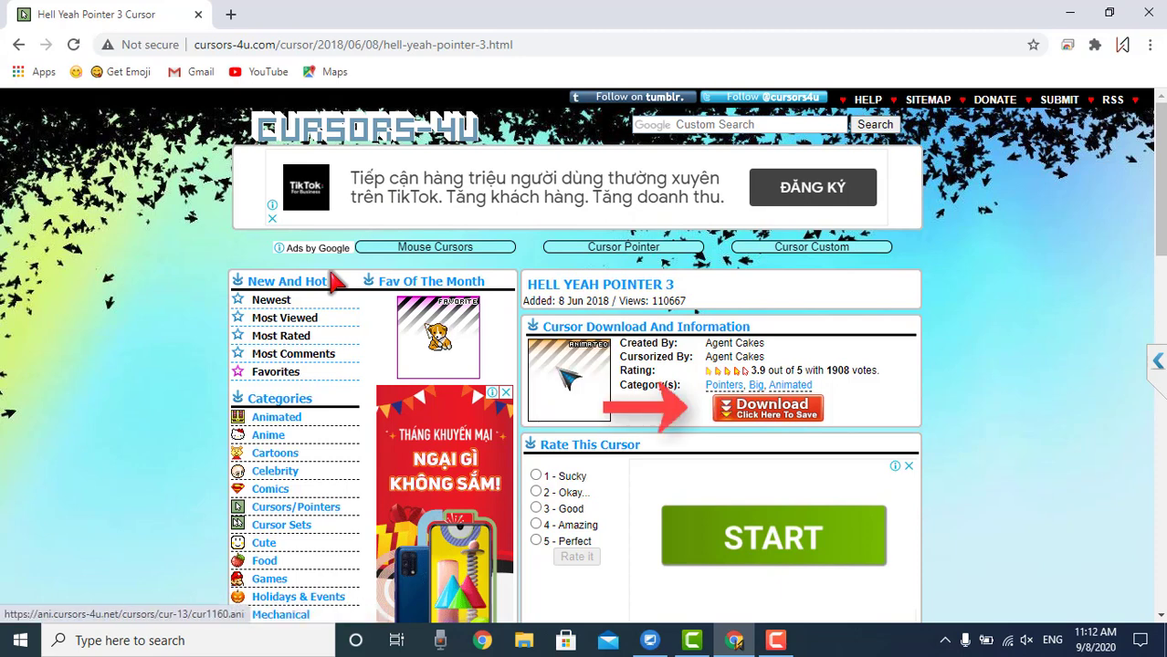
click(783, 421)
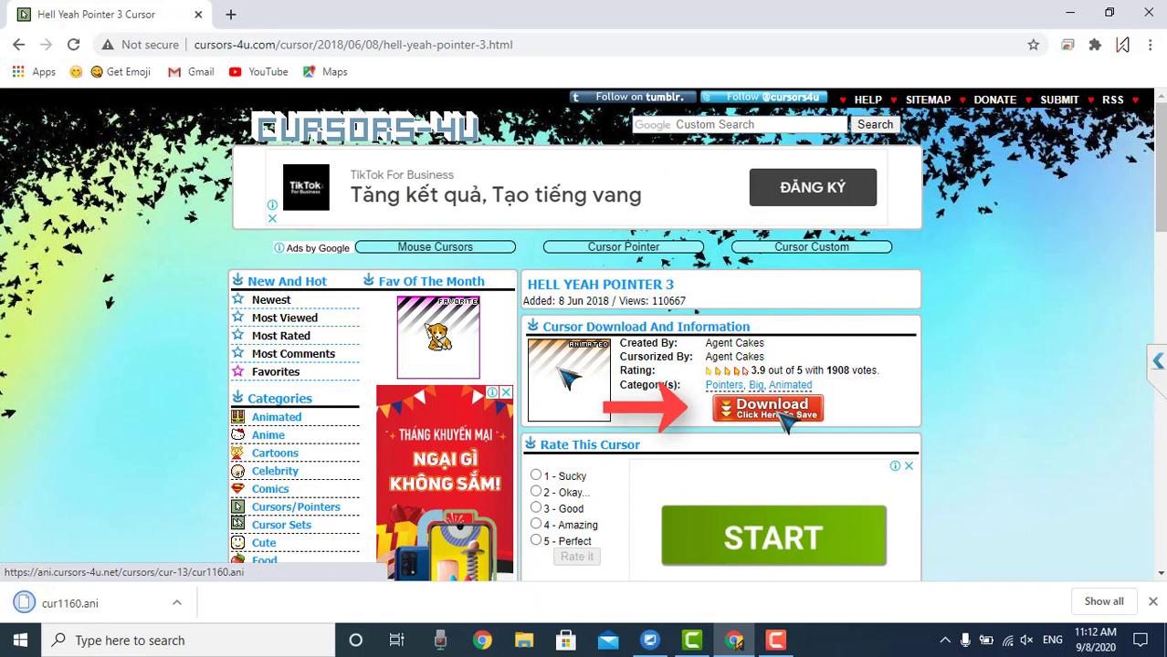
Download the EVE - Wall-E cursor from the site's Cartoons category
scroll(299, 378, down, 1)
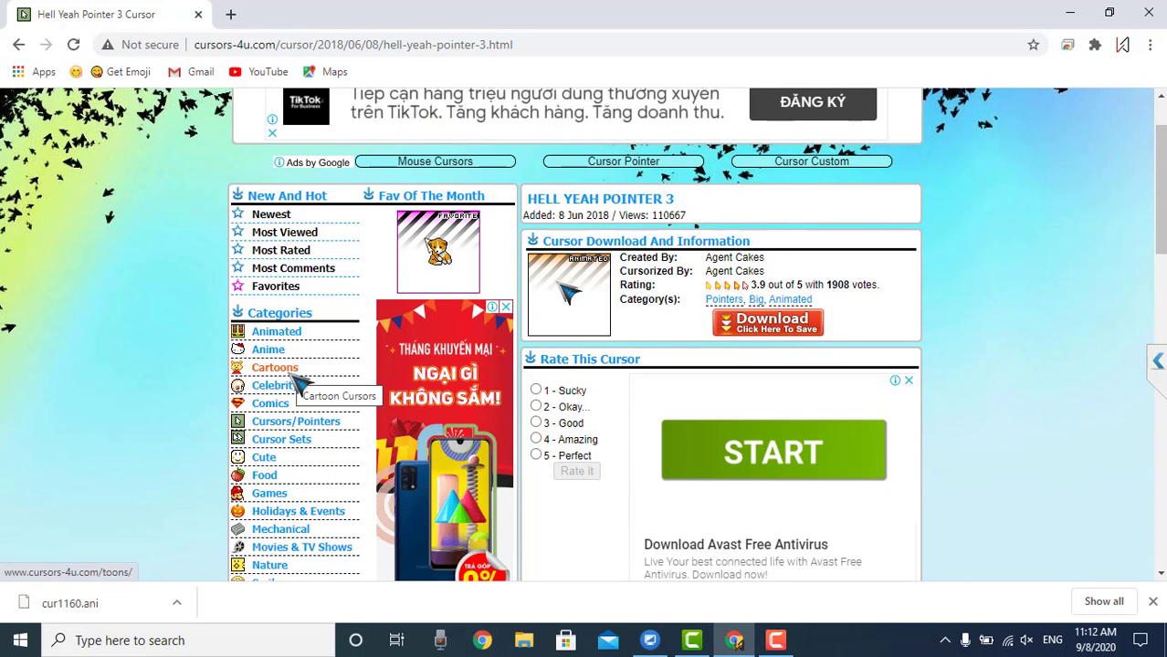
click(294, 373)
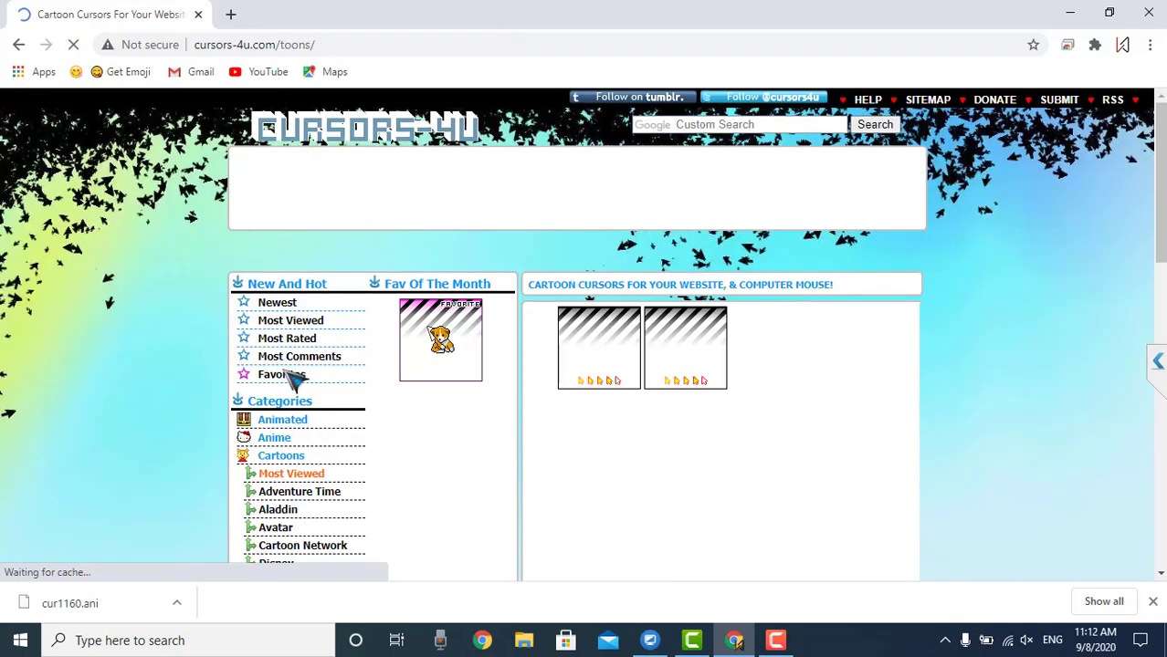
scroll(294, 374, down, 4)
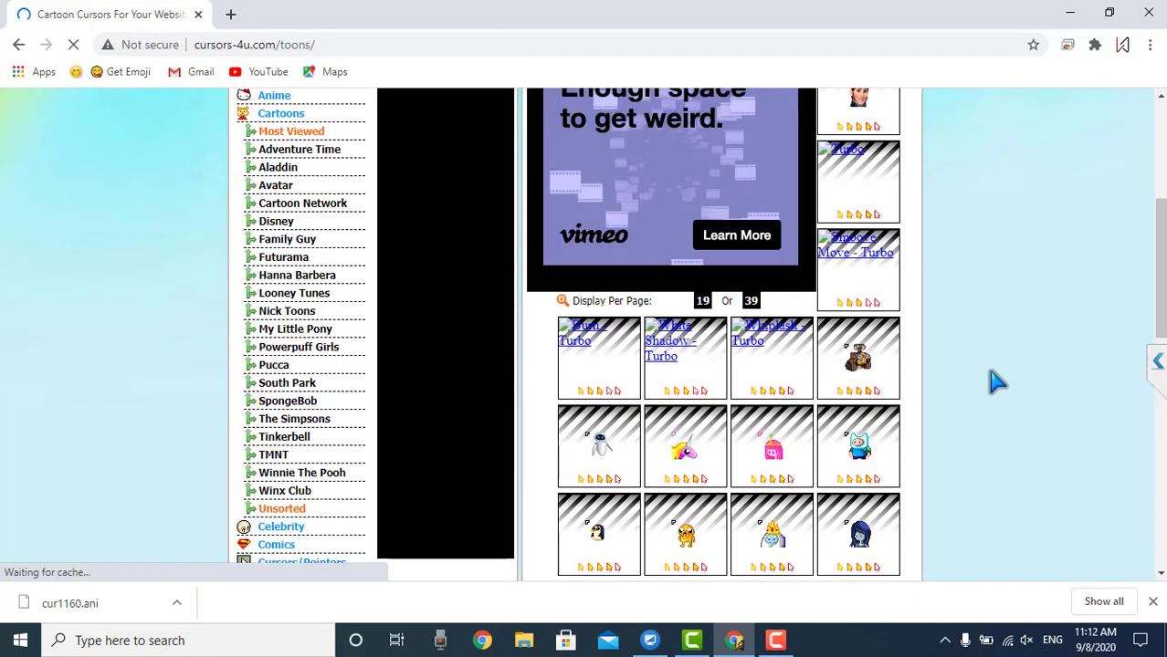
scroll(992, 381, down, 1)
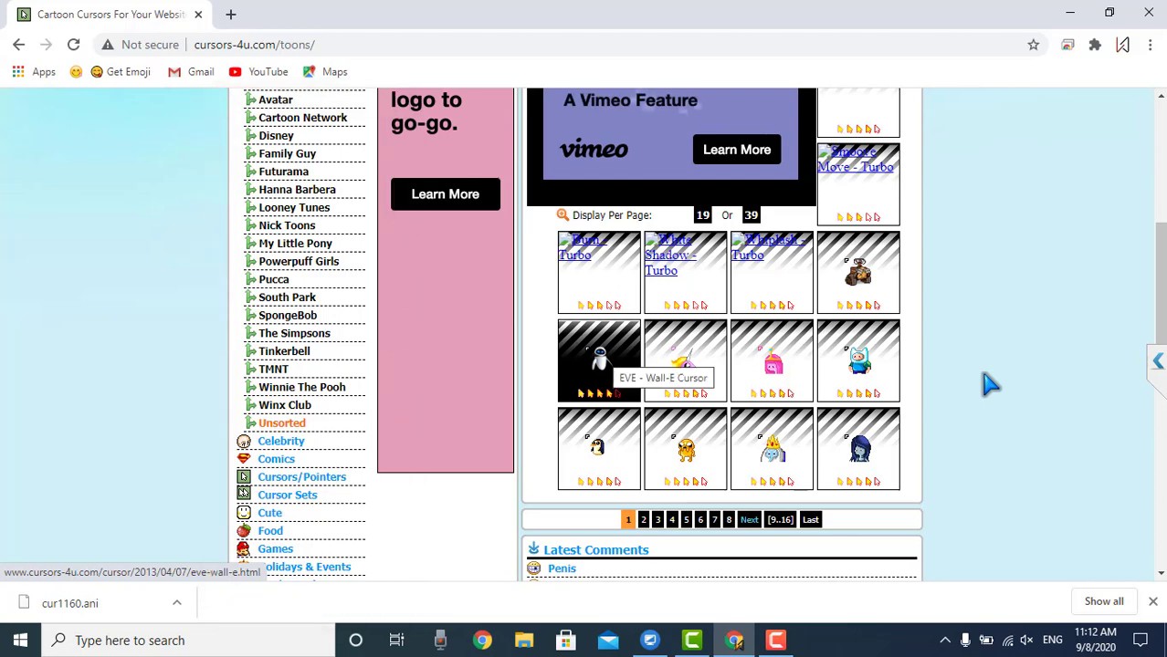
scroll(614, 374, up, 1)
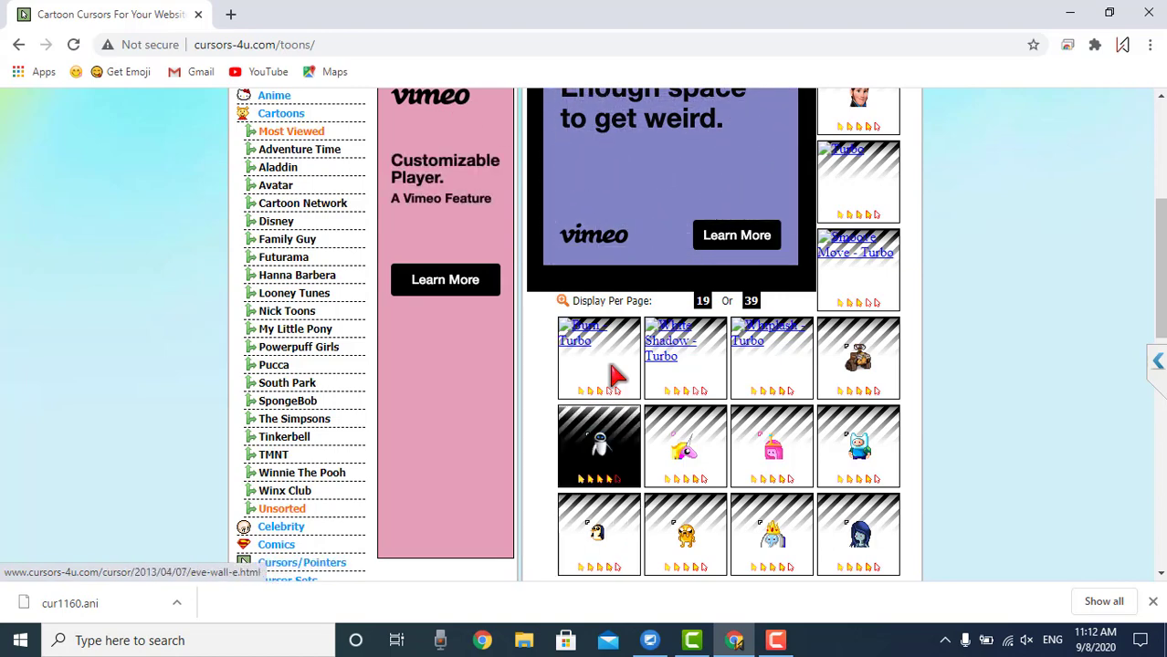
click(609, 461)
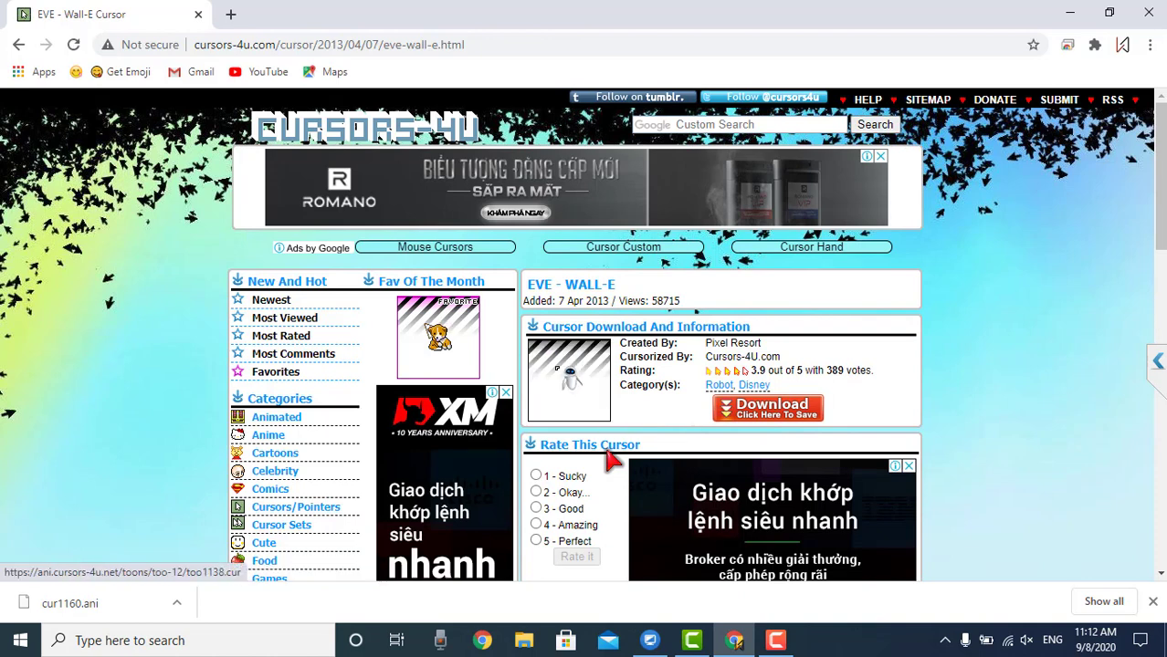
click(769, 411)
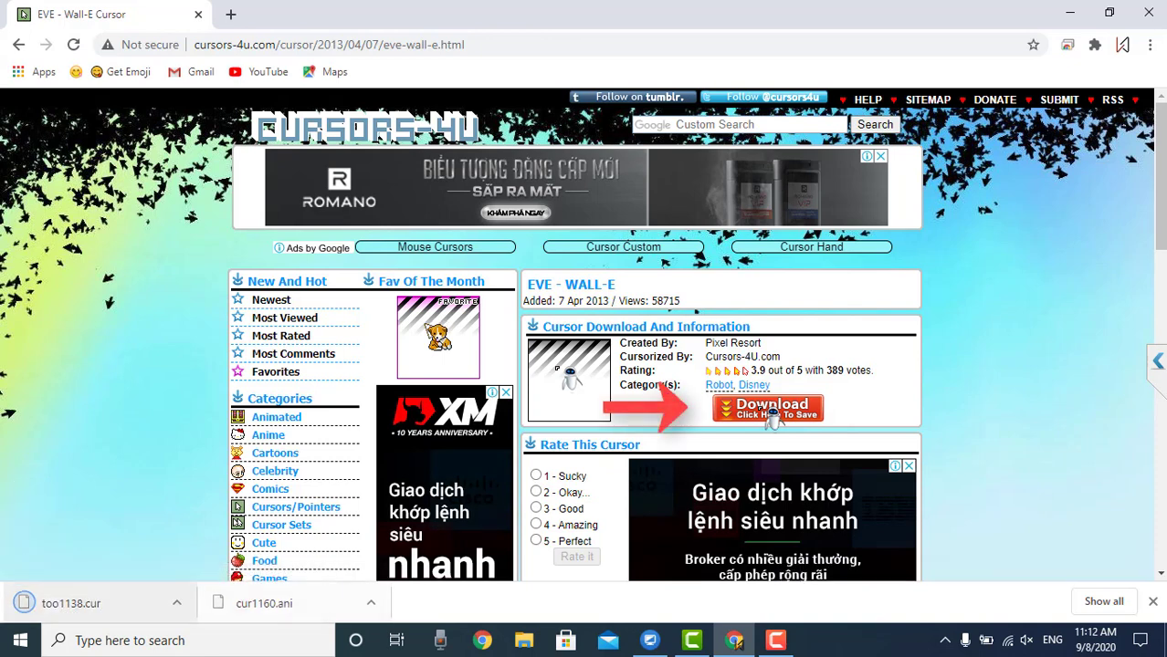
Show the downloaded cur1160.ani in its folder and copy it together with too1138.cur
click(371, 603)
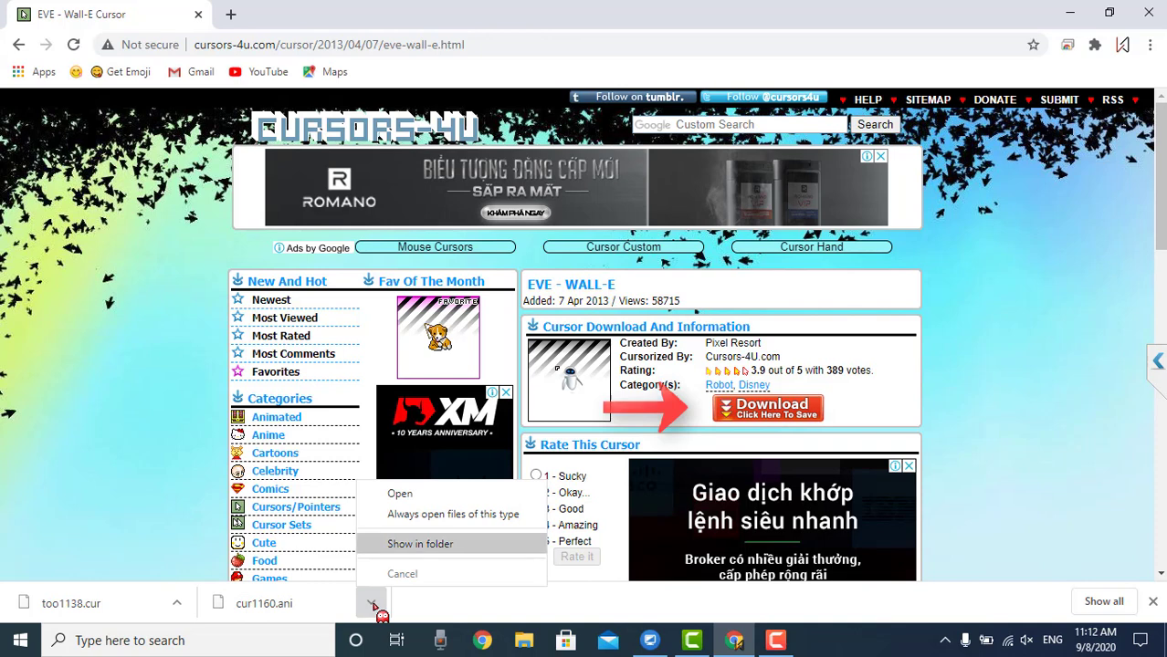
click(461, 545)
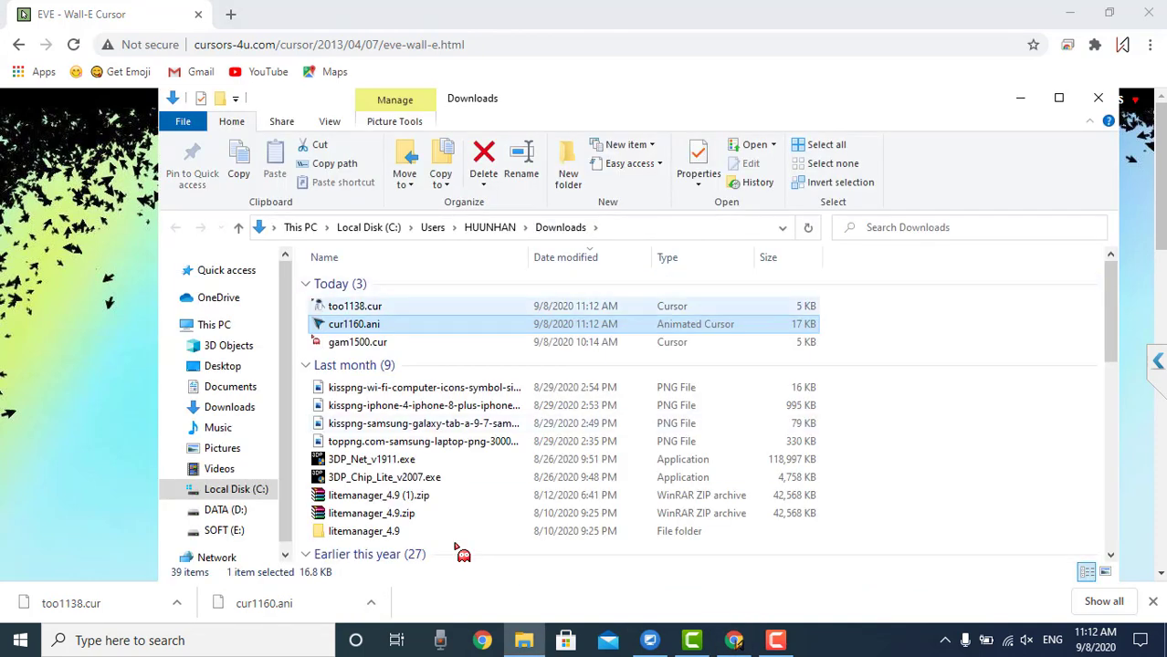
shift+click(380, 310)
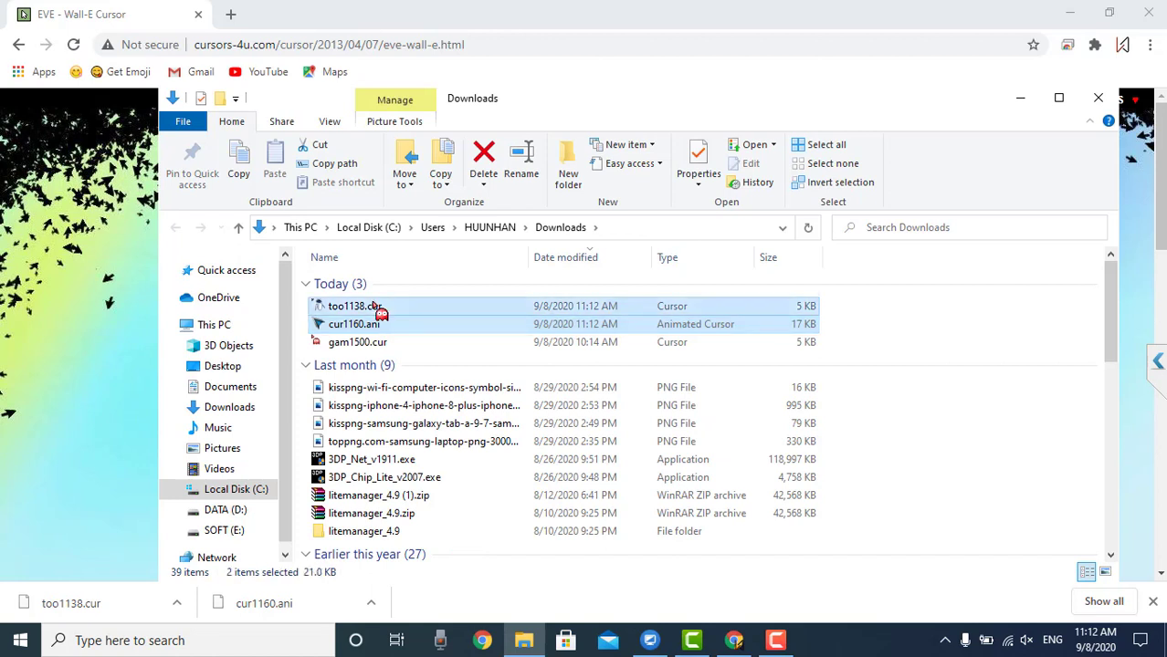
right_click(370, 326)
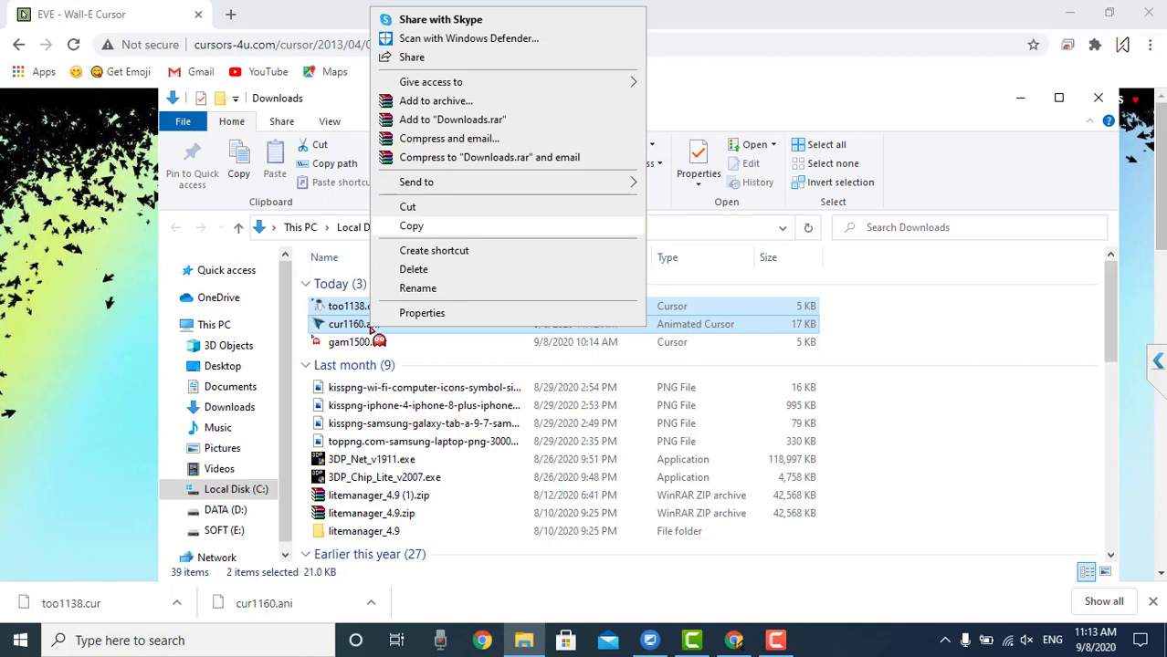
click(437, 228)
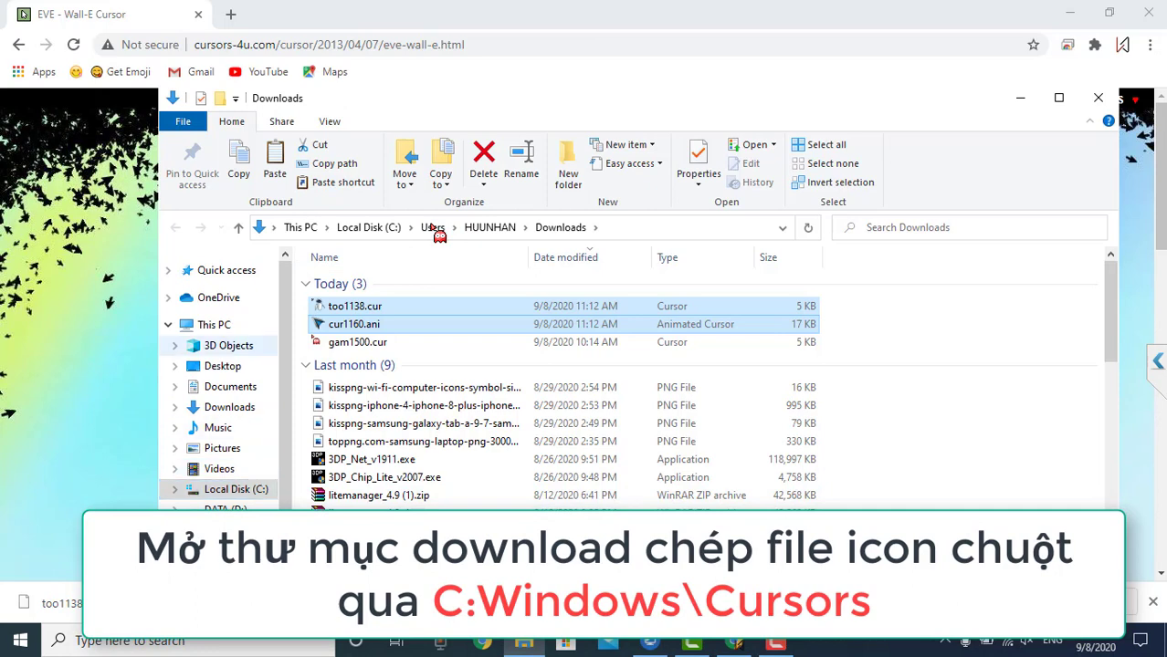
Open the Cursors folder inside the Windows folder on Local Disk (C:)
click(208, 329)
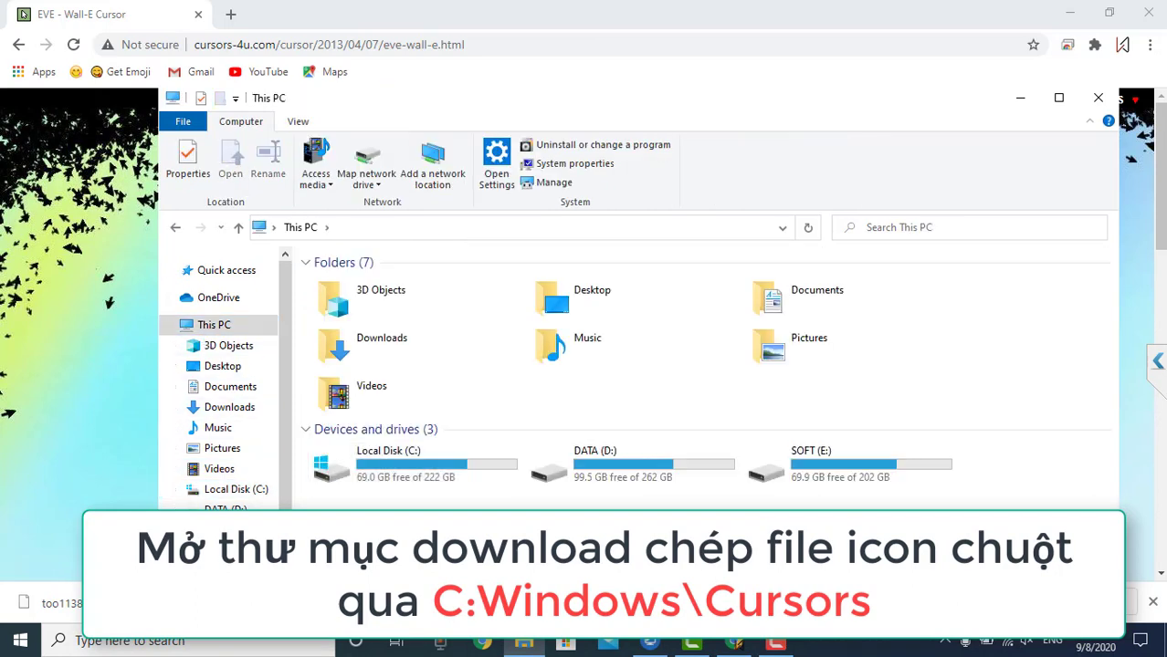
double_click(453, 475)
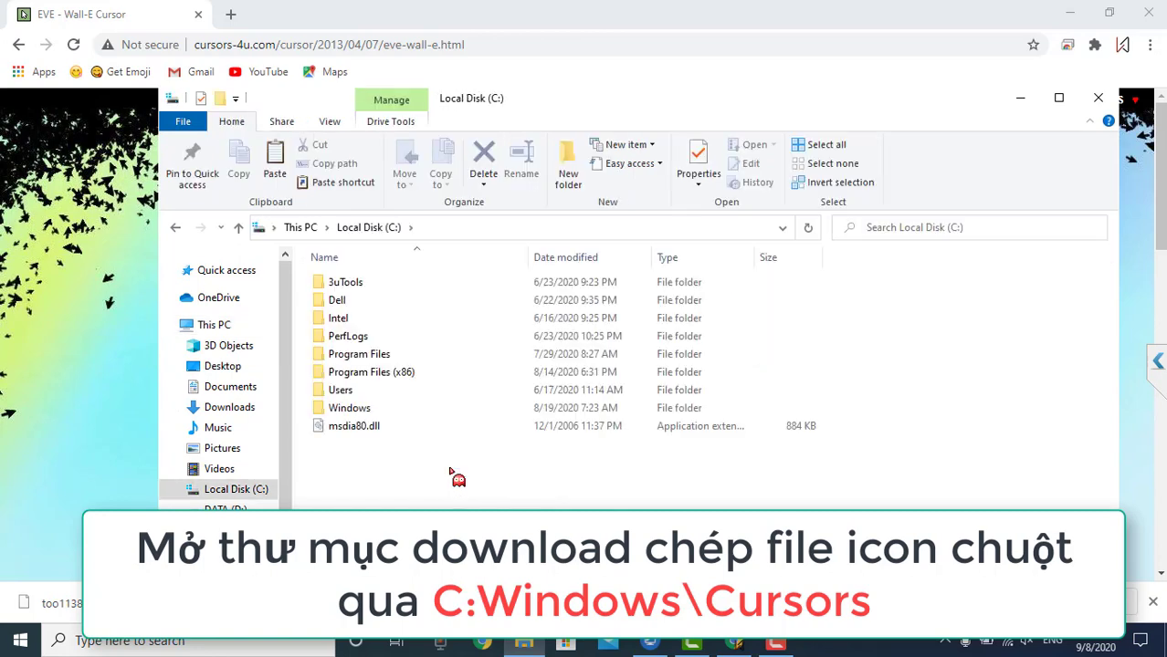
key(w)
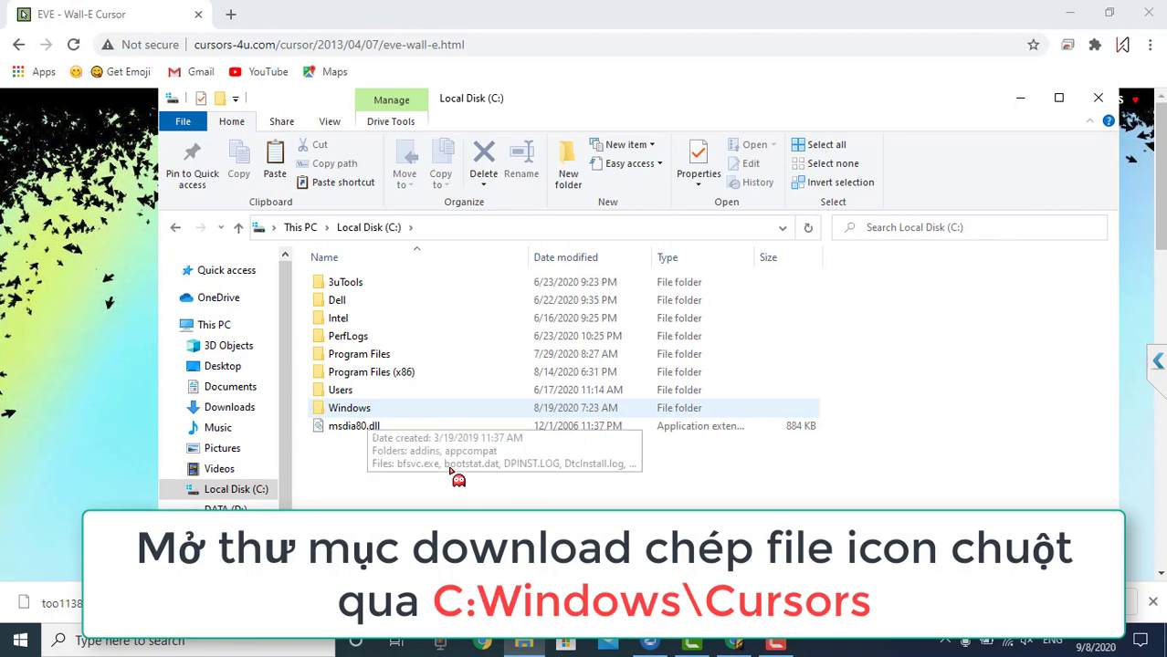
double_click(368, 410)
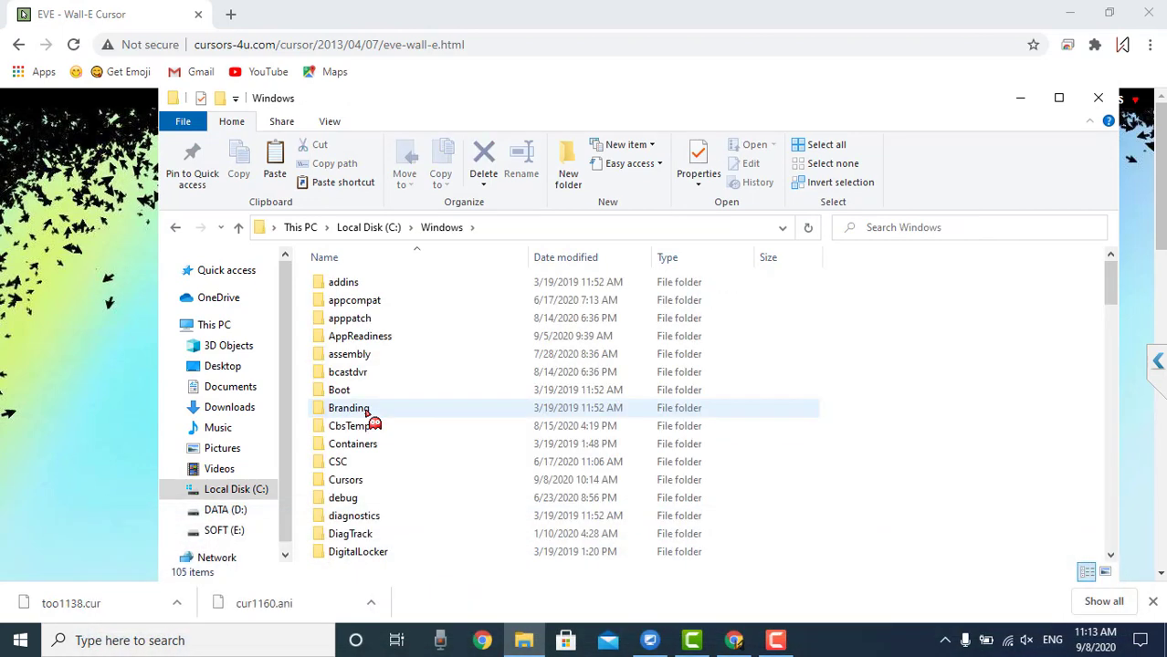
key(c)
key(c)
key(c)
key(c)
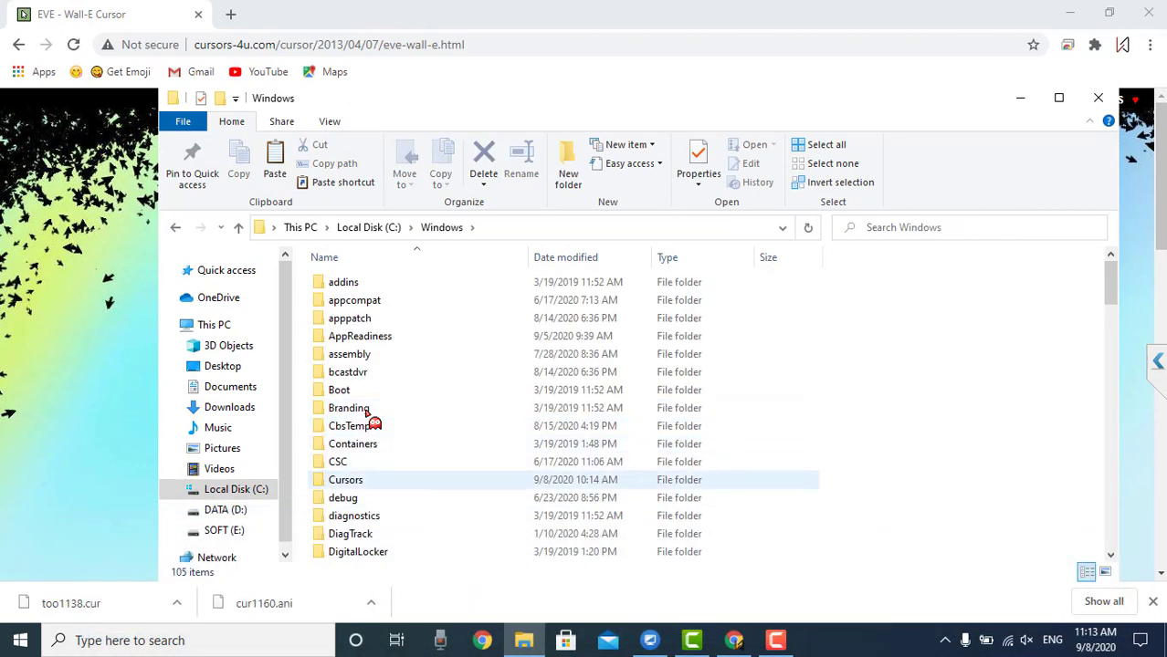
click(372, 485)
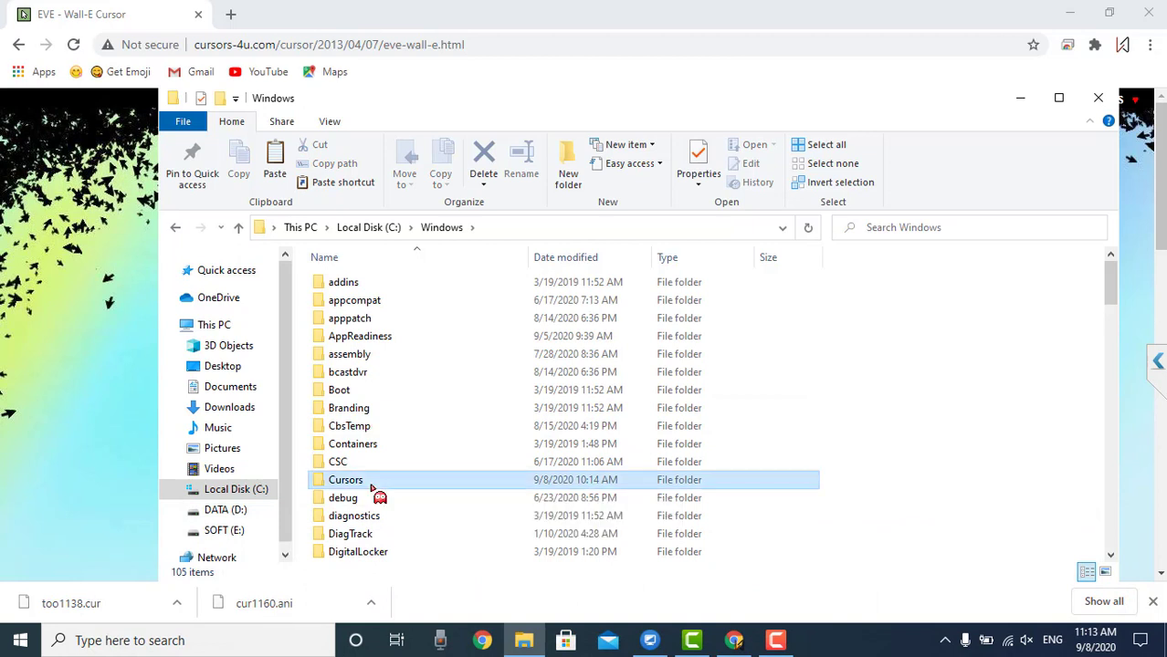
double_click(388, 485)
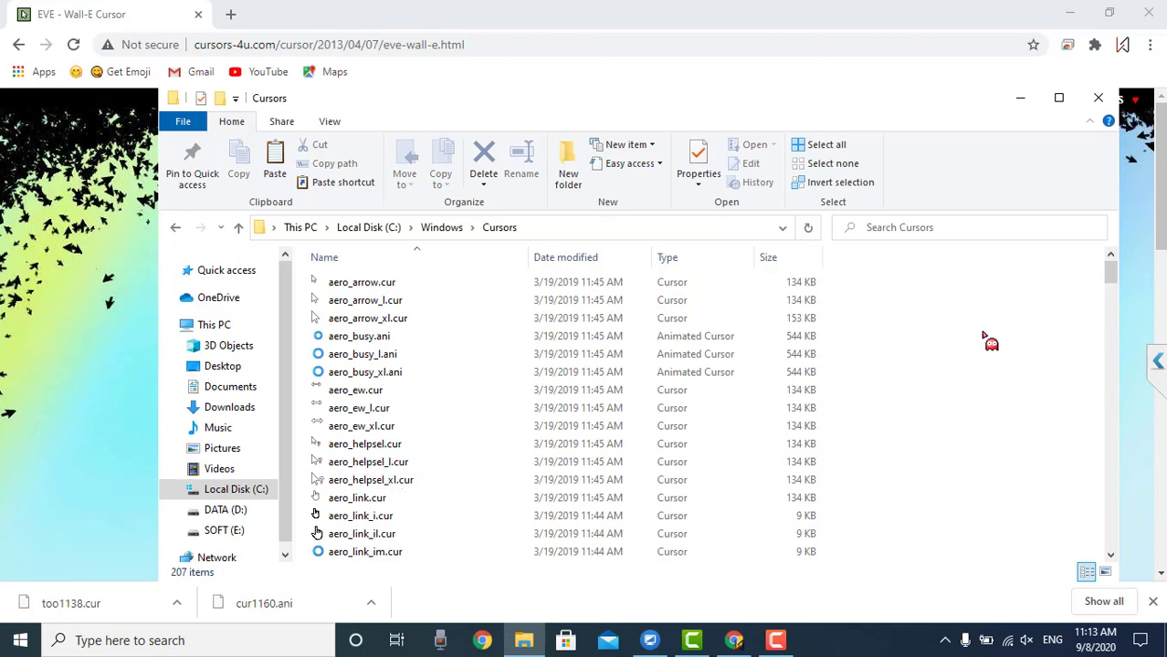
Paste the two copied cursor files into the Cursors folder, granting administrator permission for all current items
key(ctrl+v)
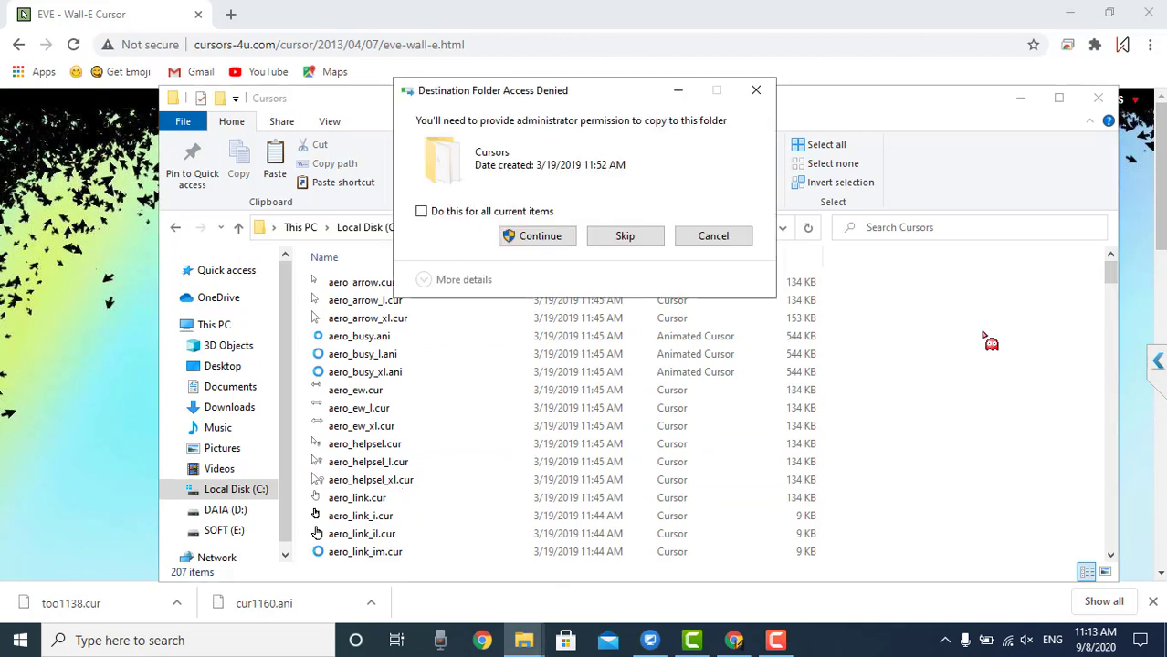
click(735, 239)
right_click(912, 312)
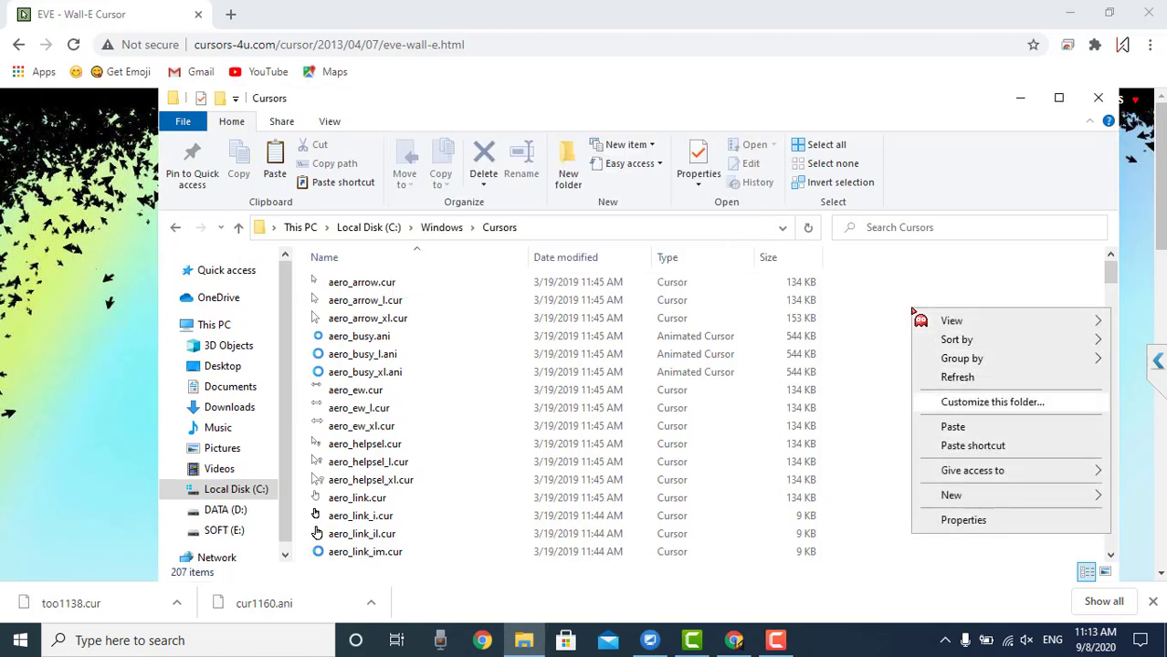
click(969, 436)
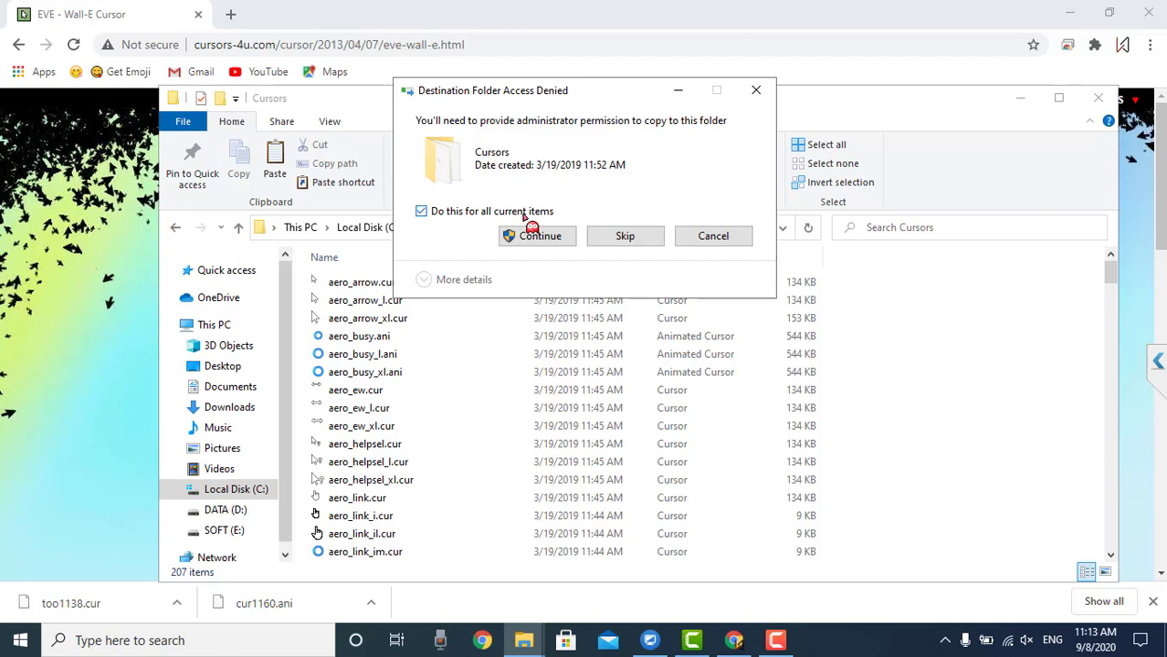
click(537, 237)
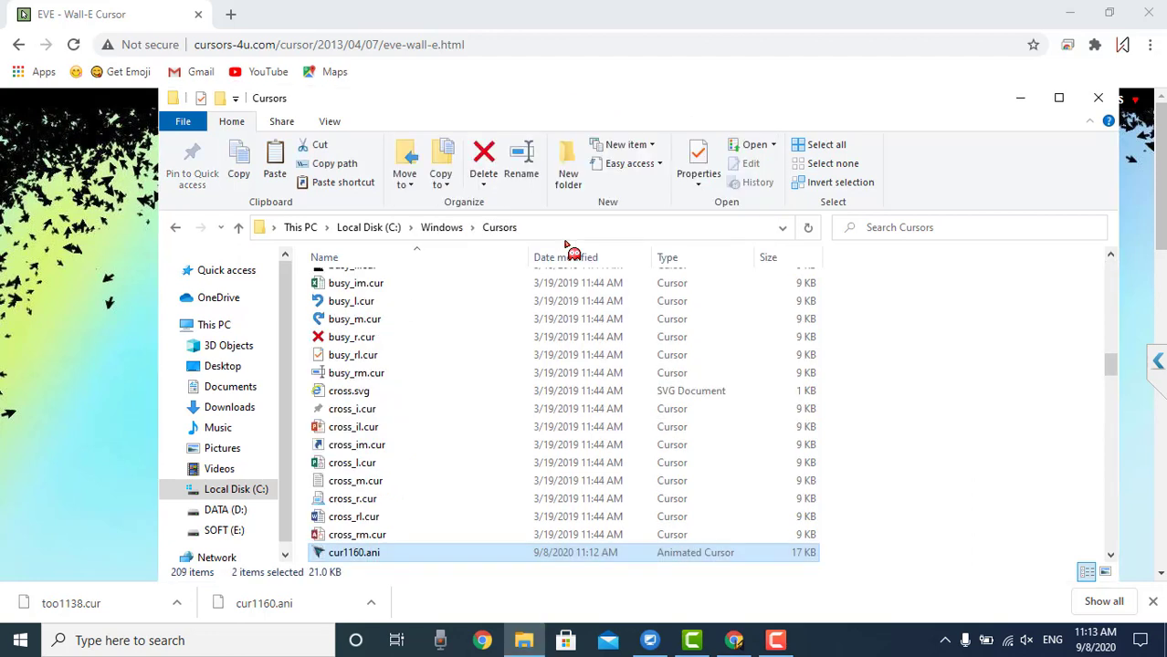
scroll(404, 527, down, 1)
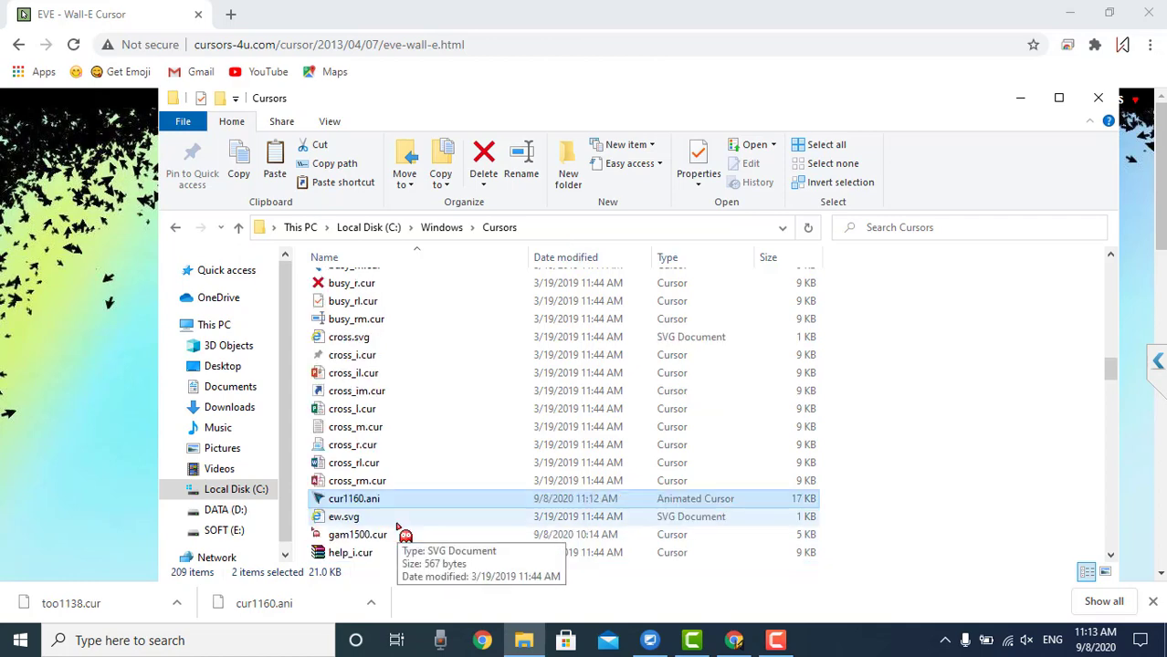
scroll(463, 502, down, 4)
scroll(461, 509, up, 2)
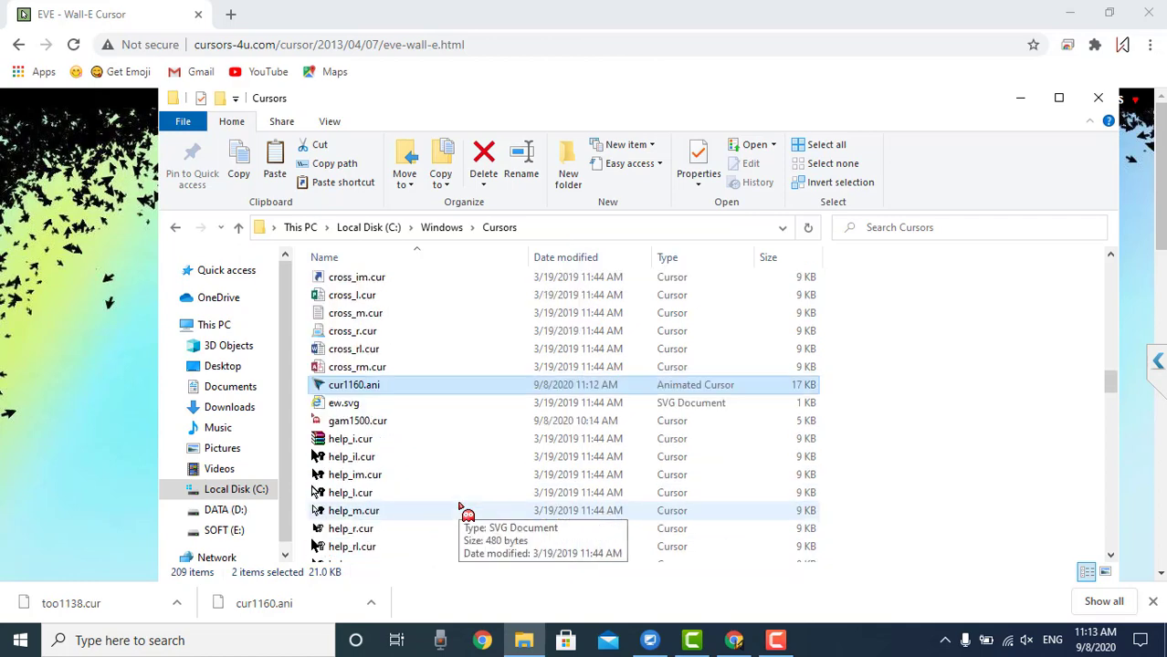
scroll(466, 509, up, 20)
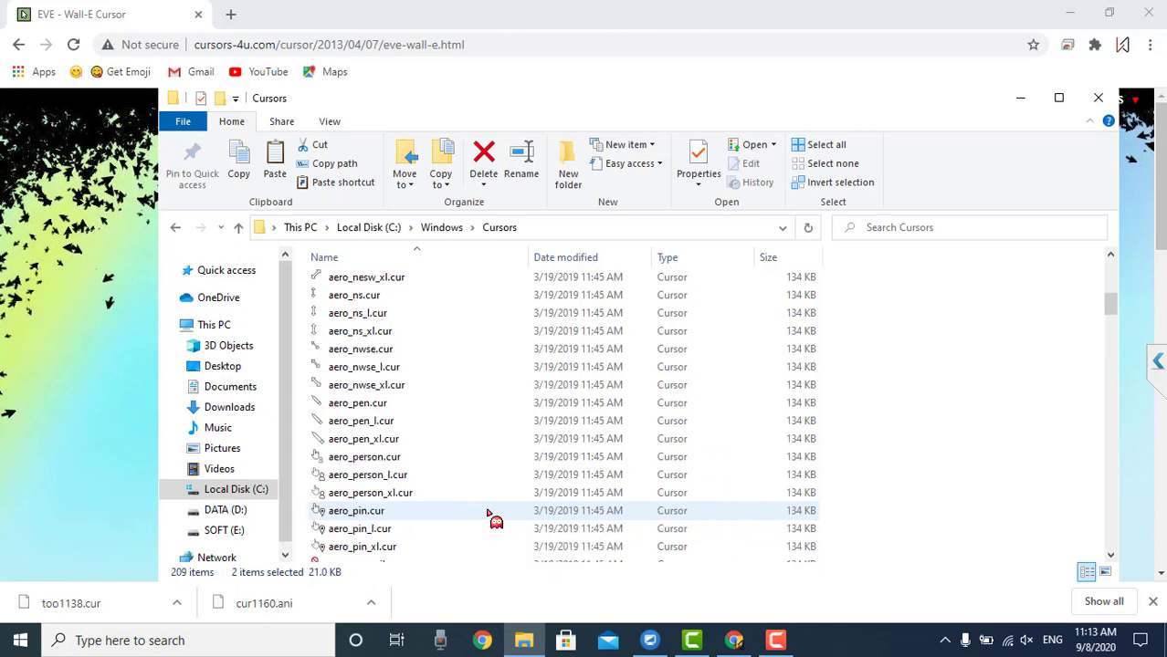
scroll(487, 515, up, 7)
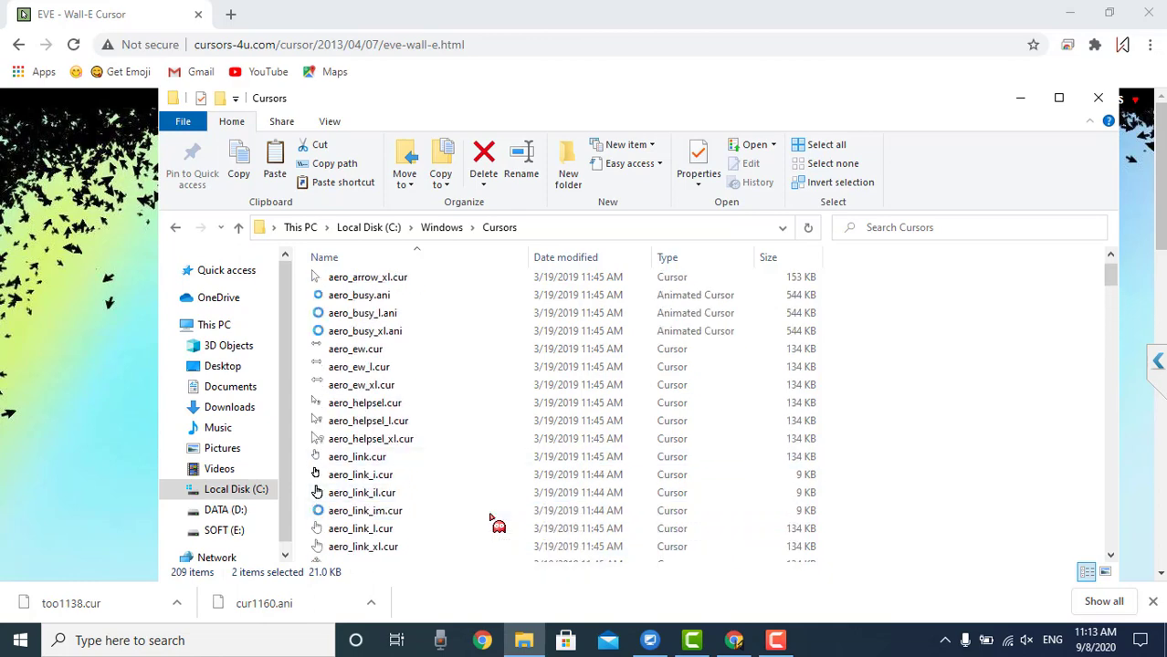
Minimize the Cursors folder and the browser, and open Control Panel by searching for "control panel"
click(1020, 99)
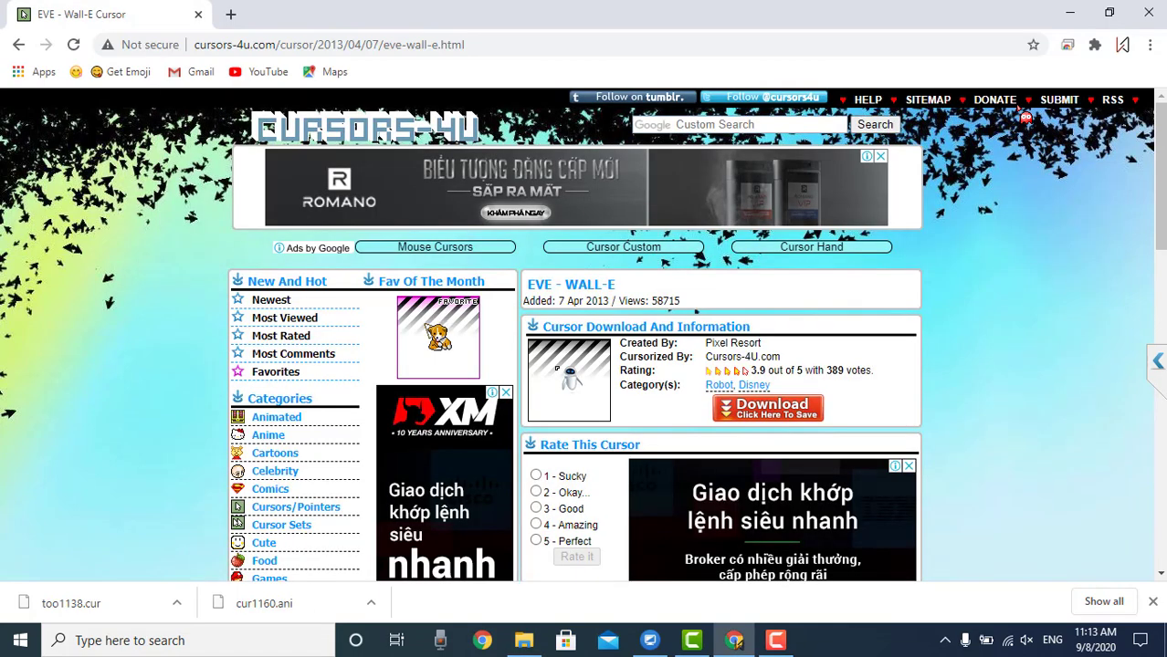
click(1070, 11)
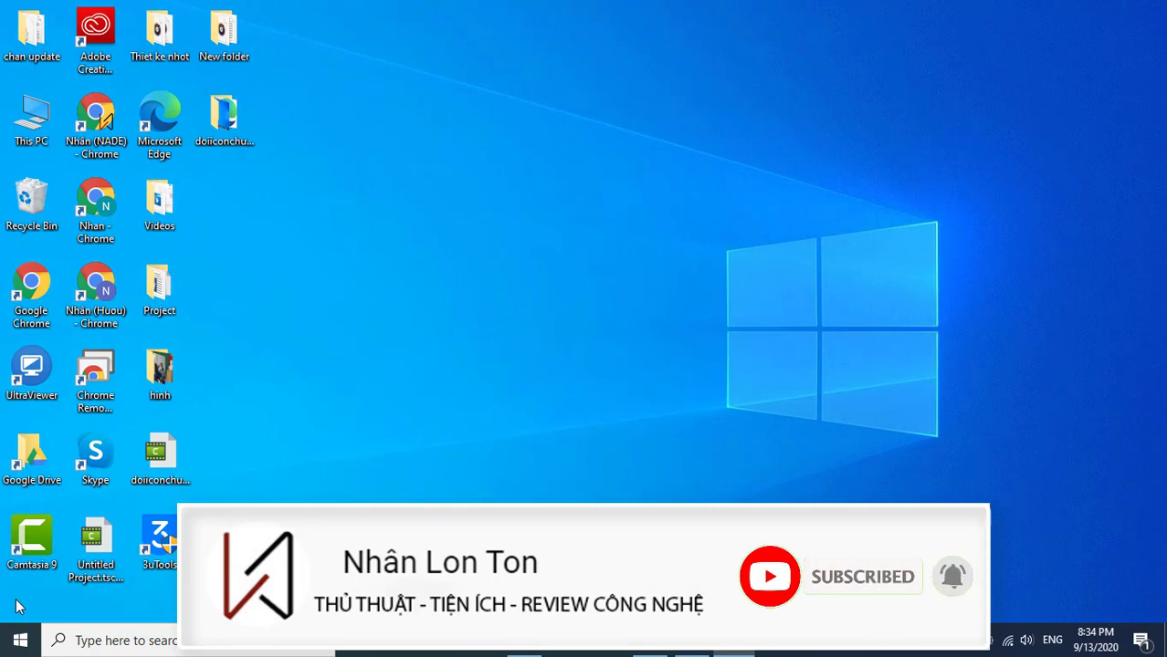
click(20, 641)
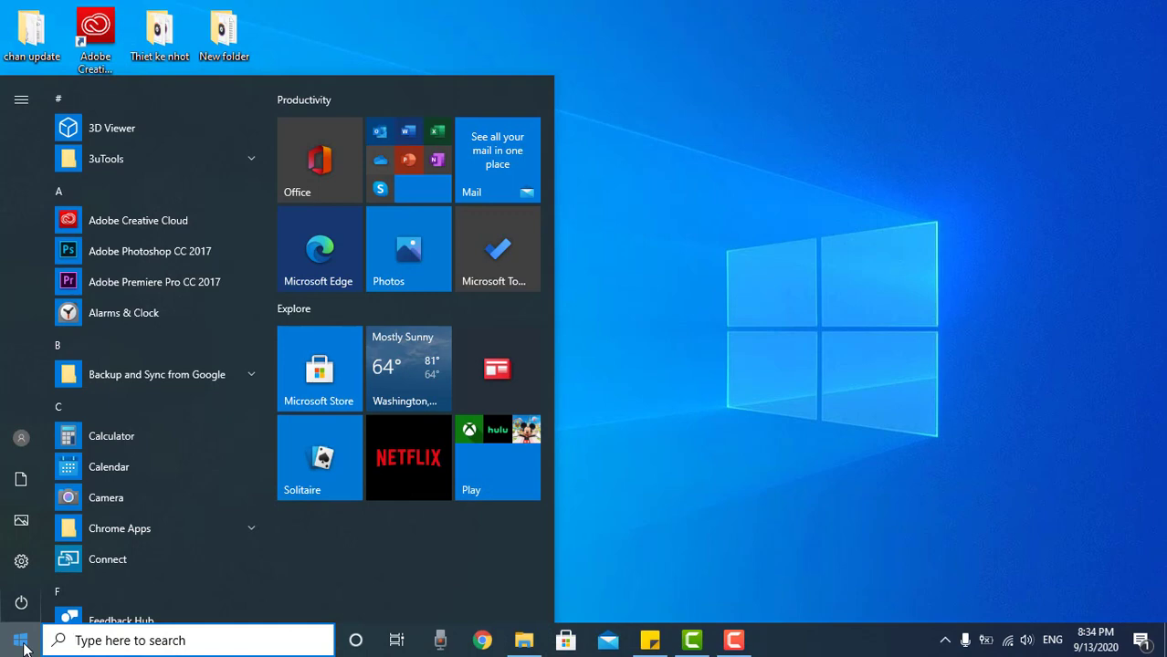
text(control)
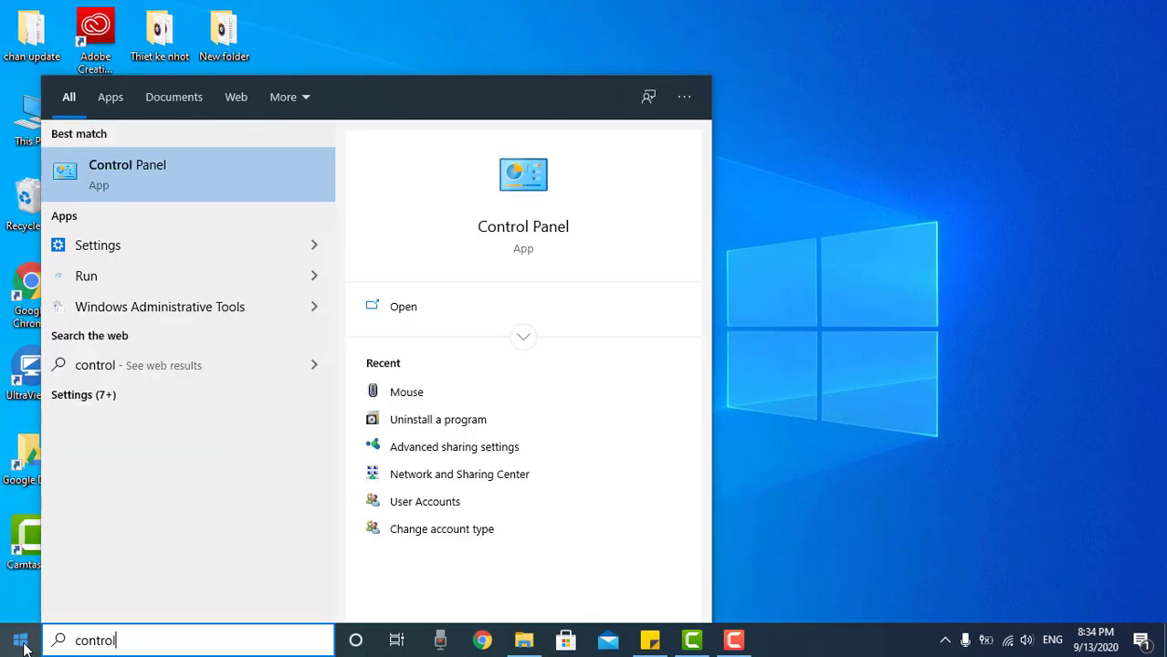
text( panel)
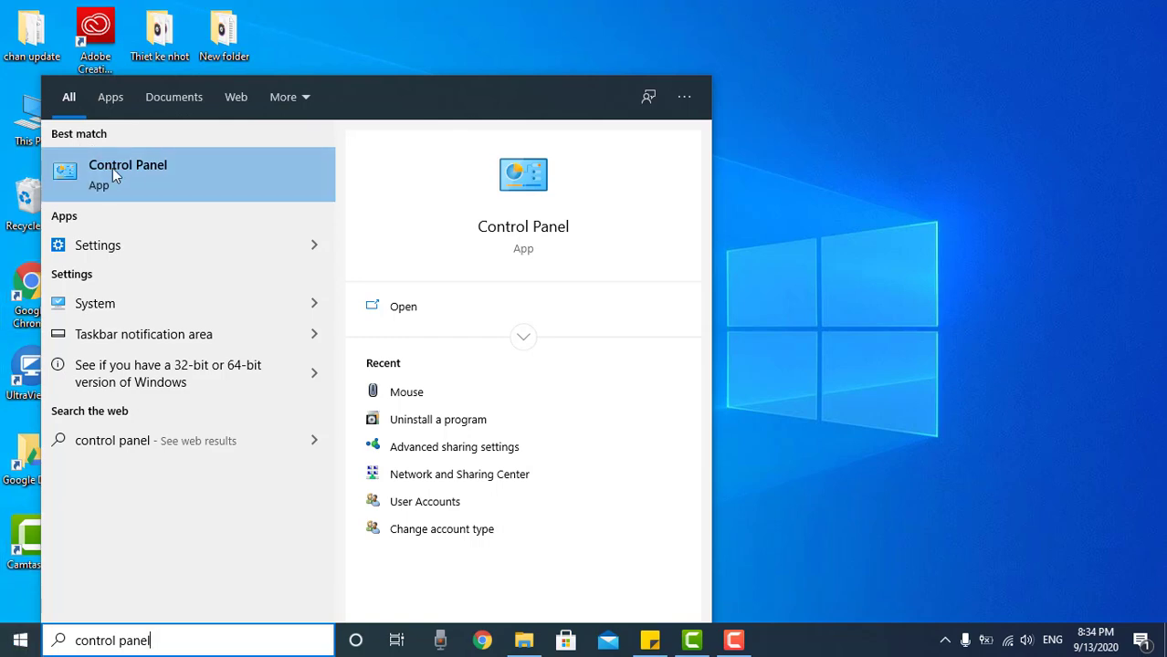
click(197, 191)
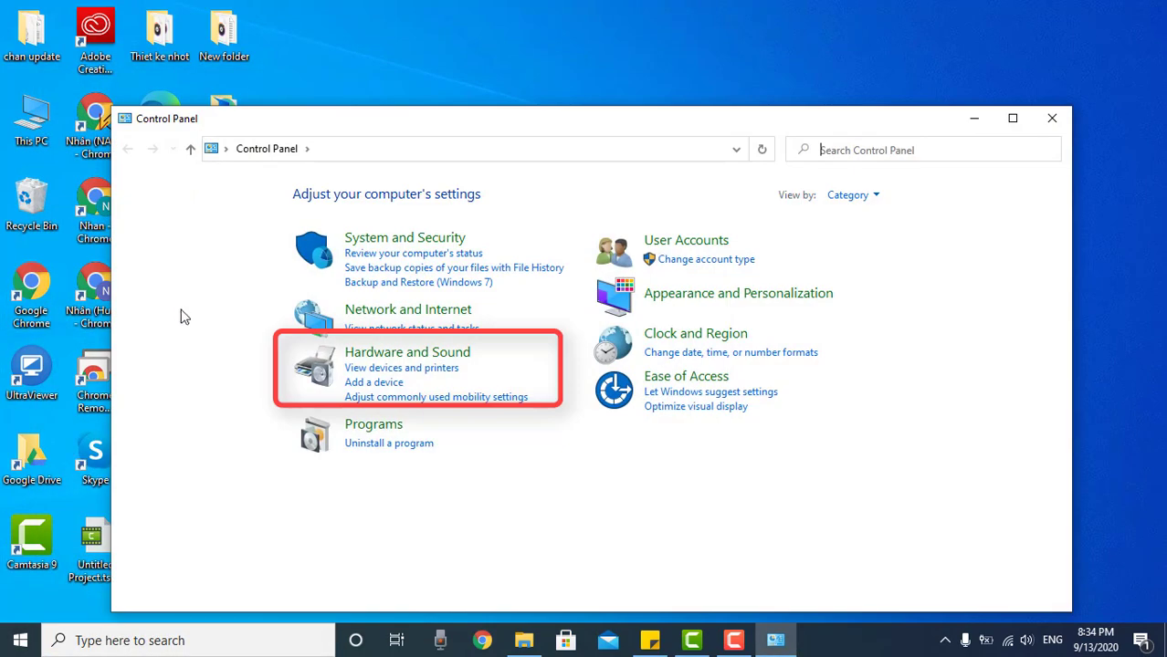
Open the mouse pointer settings from Control Panel's Hardware and Sound category
click(467, 361)
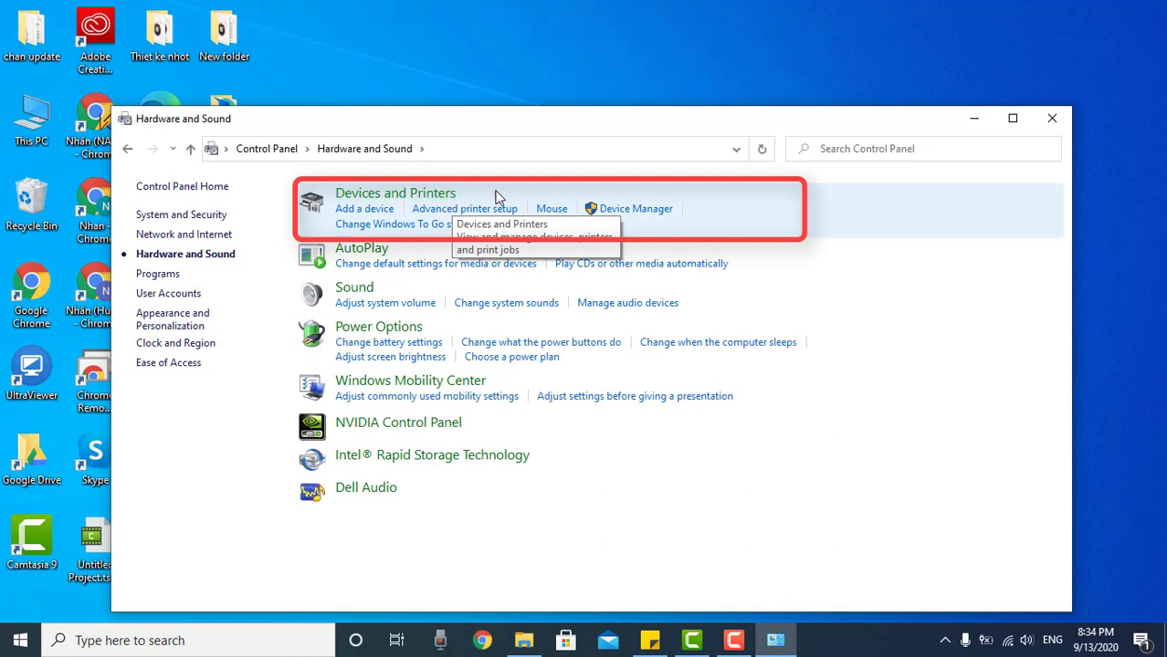
click(552, 209)
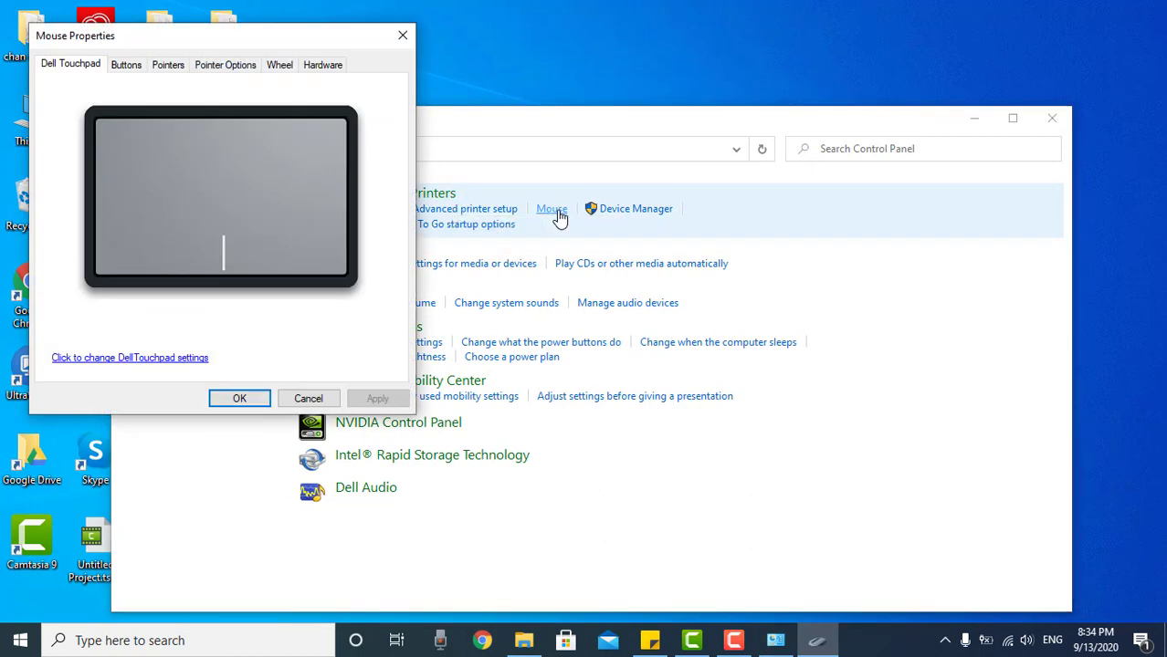
click(169, 72)
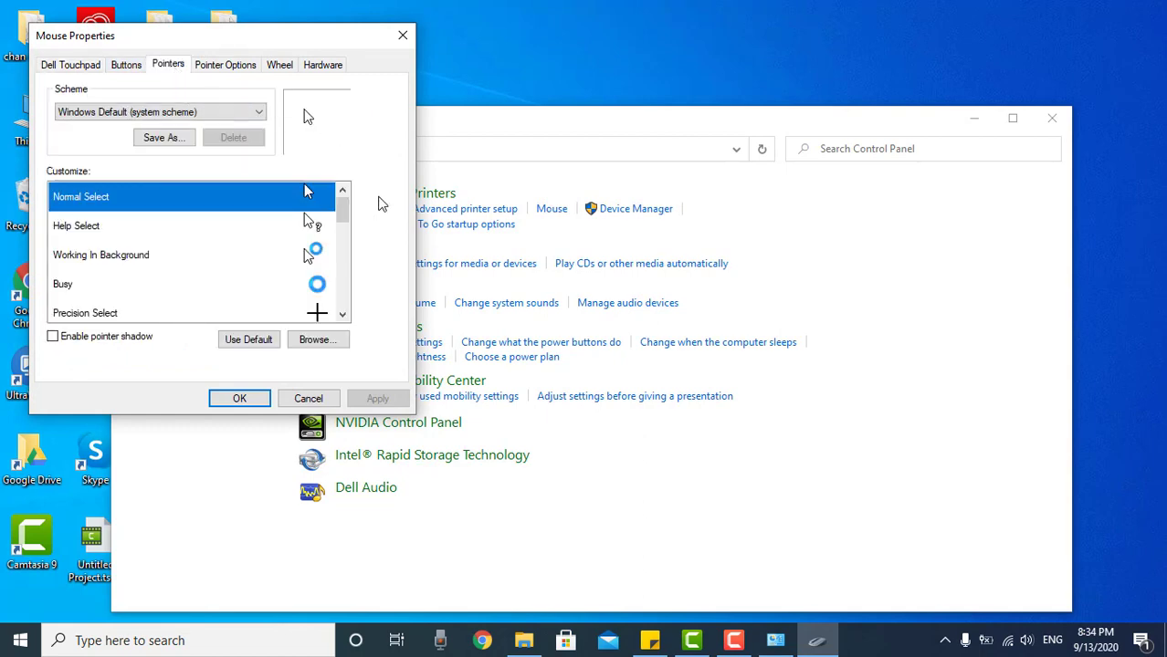
Set the Normal Select pointer to cur1160.ani from the Cursors folder and apply it
click(313, 341)
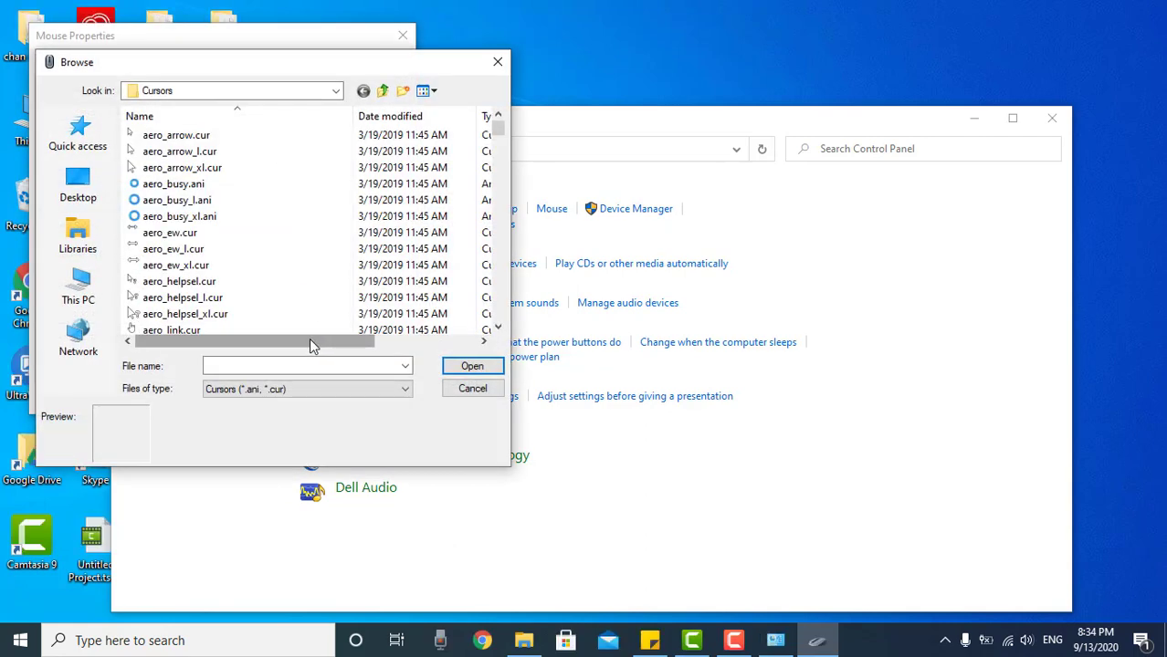
click(229, 178)
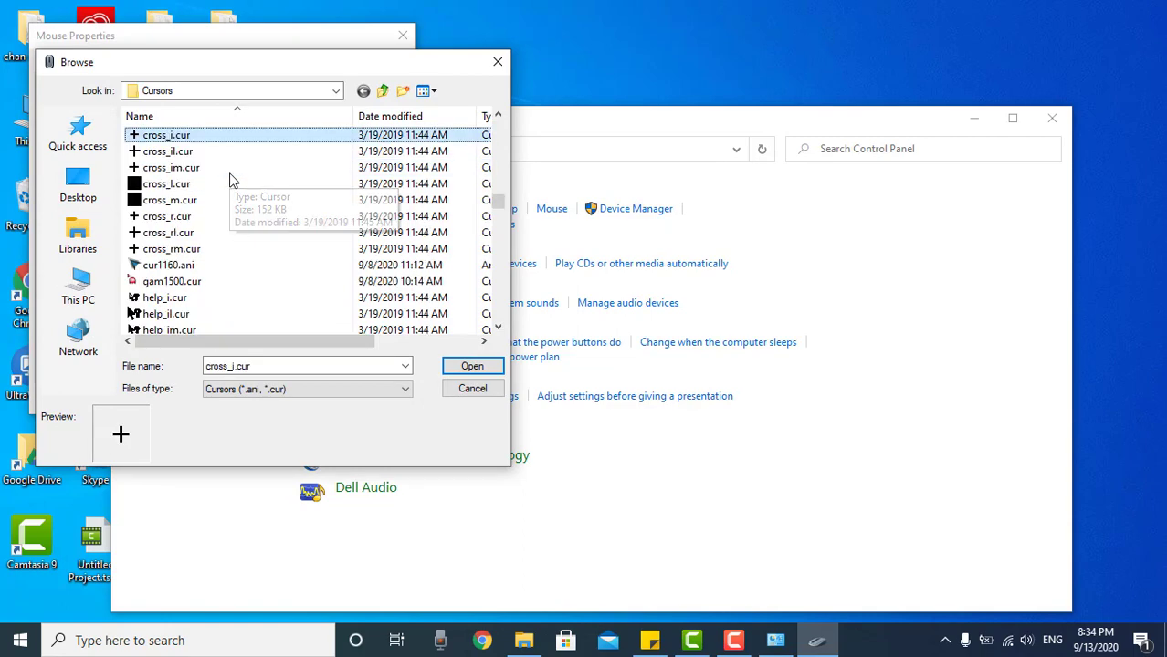
key(c)
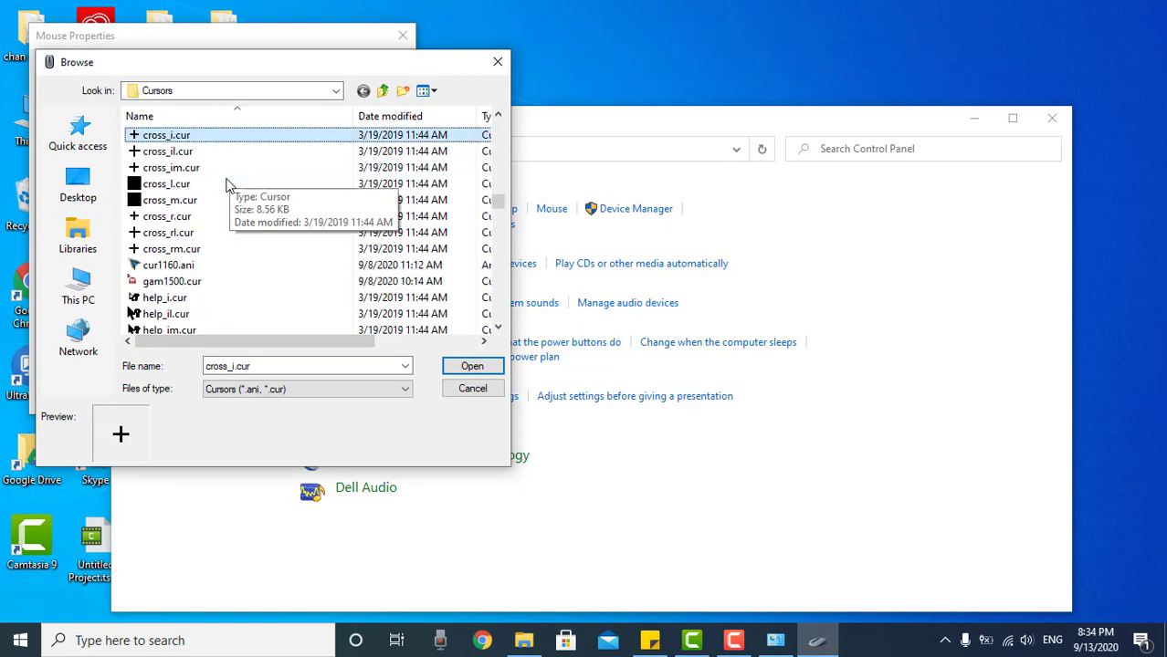
click(185, 265)
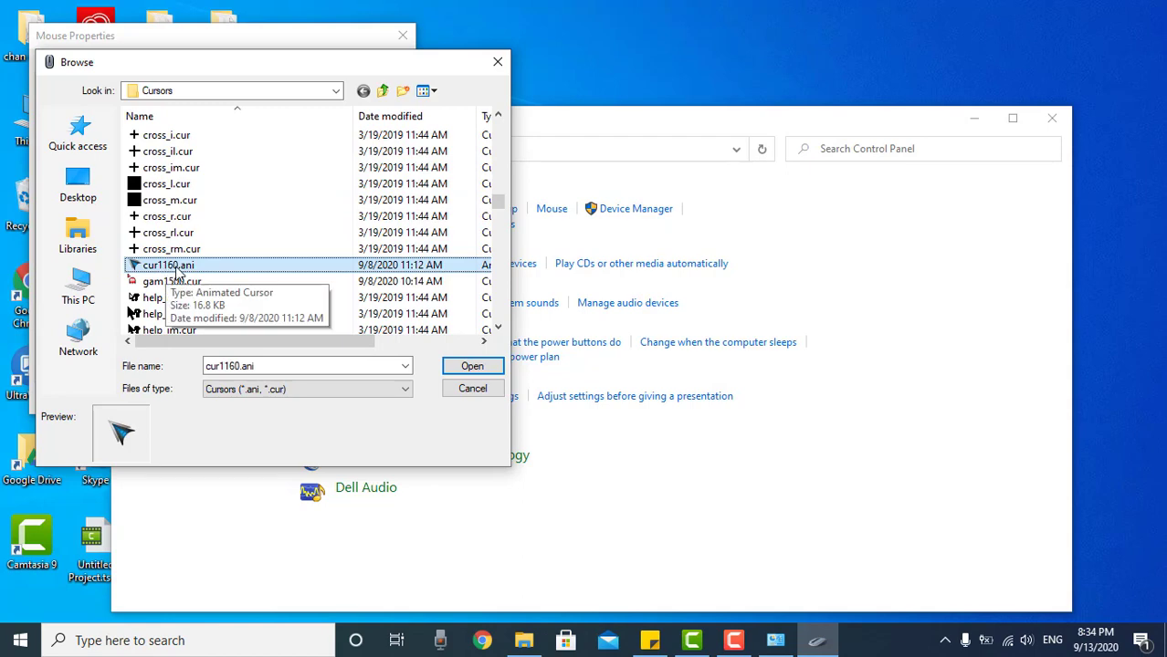
click(472, 367)
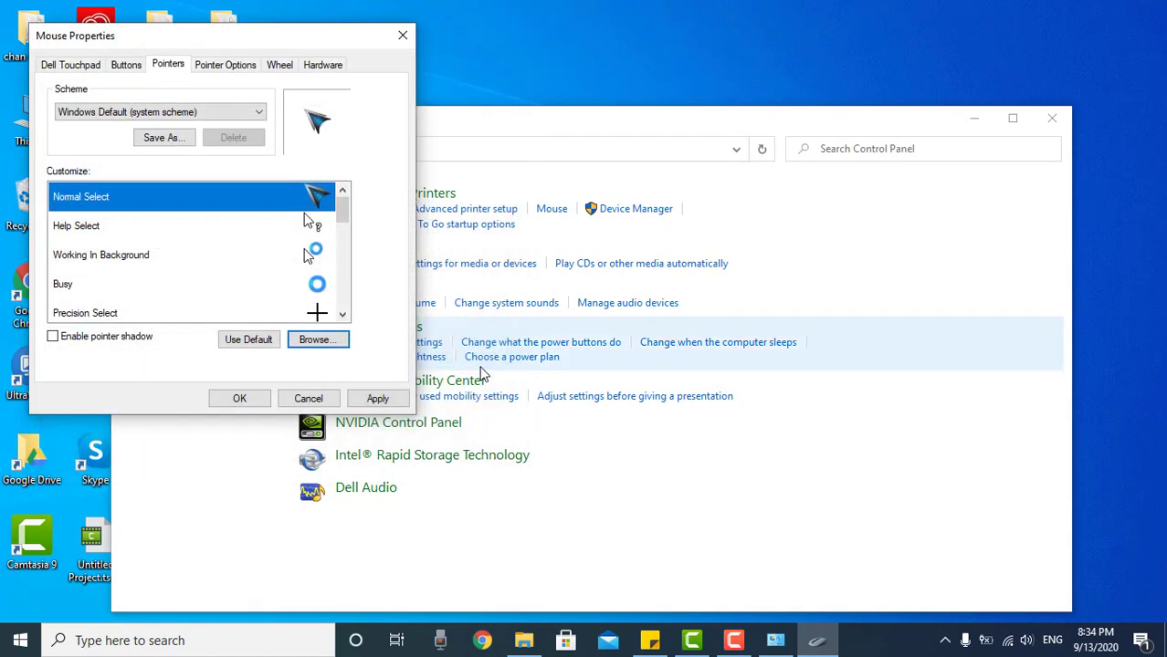
click(377, 398)
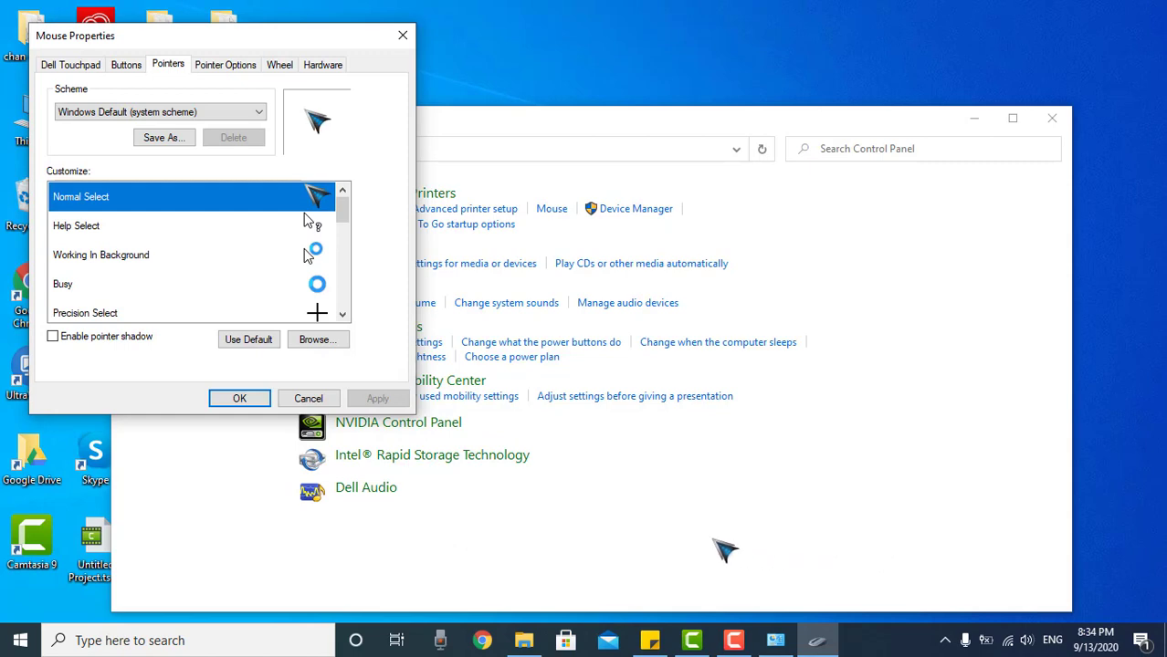
Check the new pointer over the Hardware and Sound window and the desktop, and return to Mouse Properties
click(508, 557)
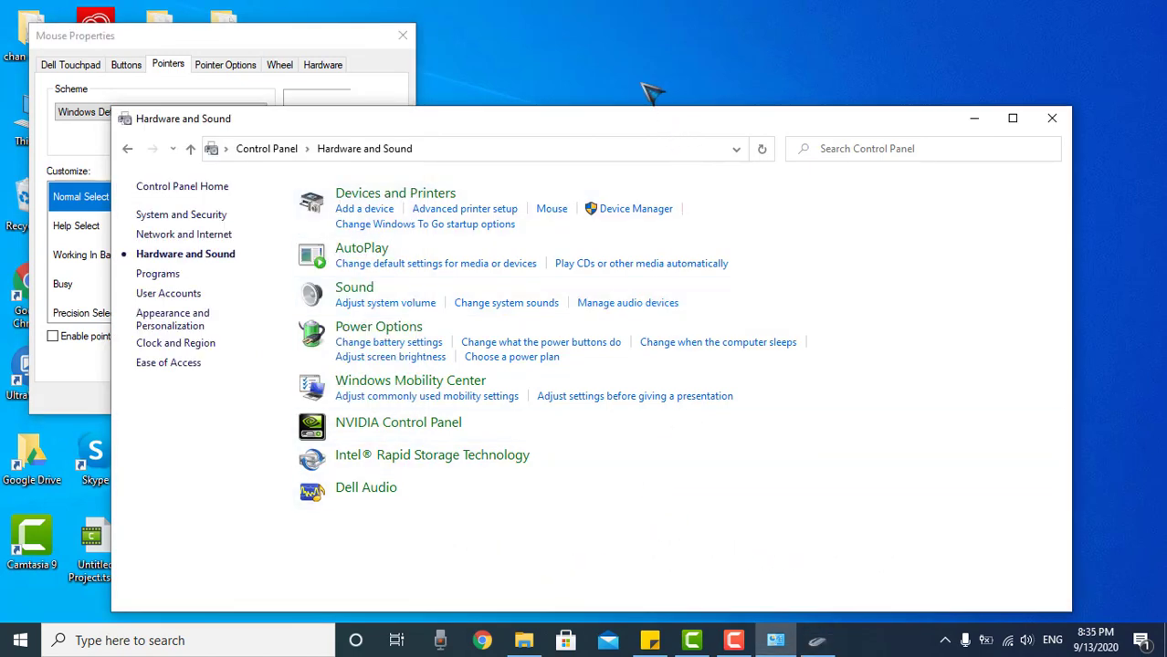
right_click(547, 61)
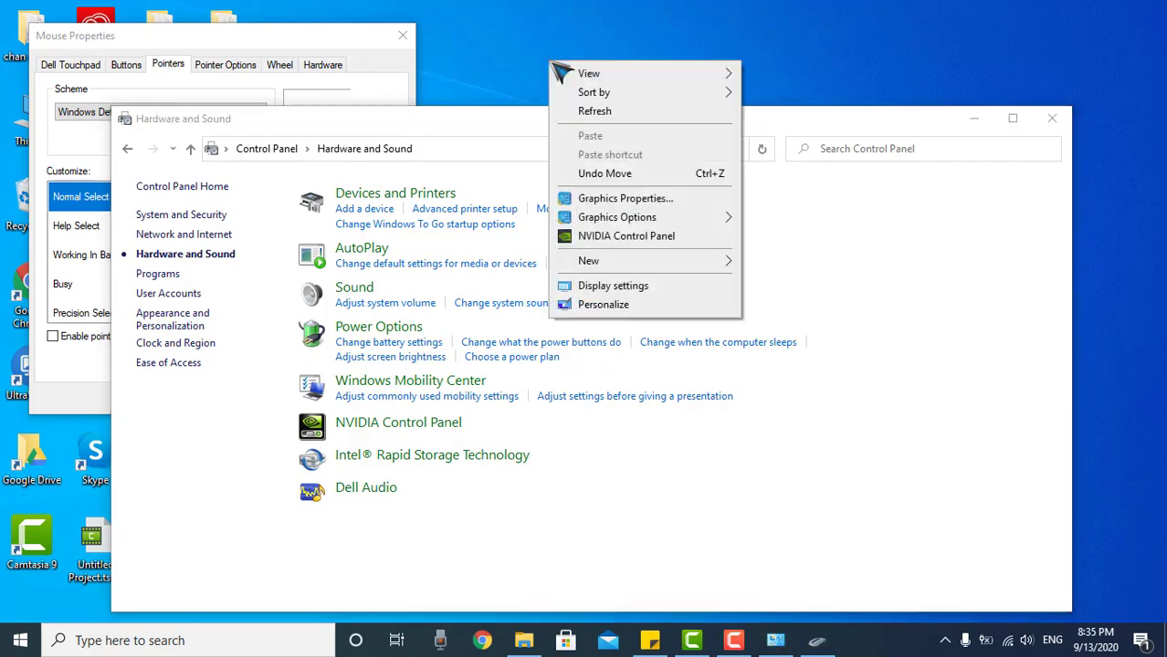
click(343, 59)
click(342, 58)
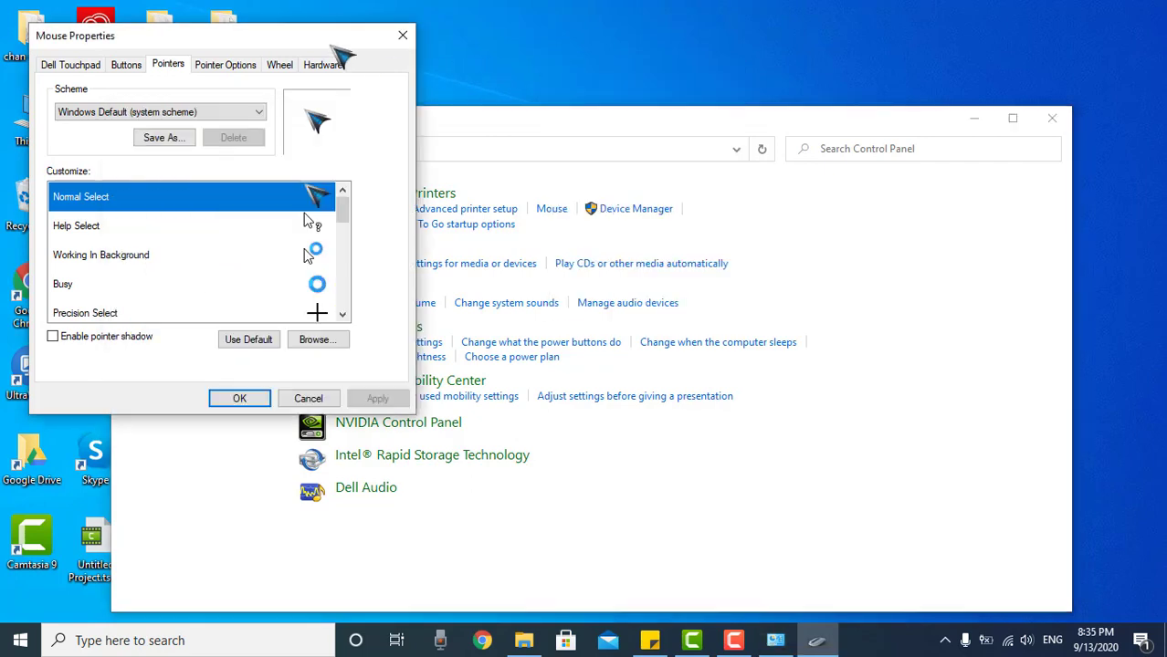
Set the Normal Select pointer to too1138.cur from the Cursors folder and apply it
click(315, 339)
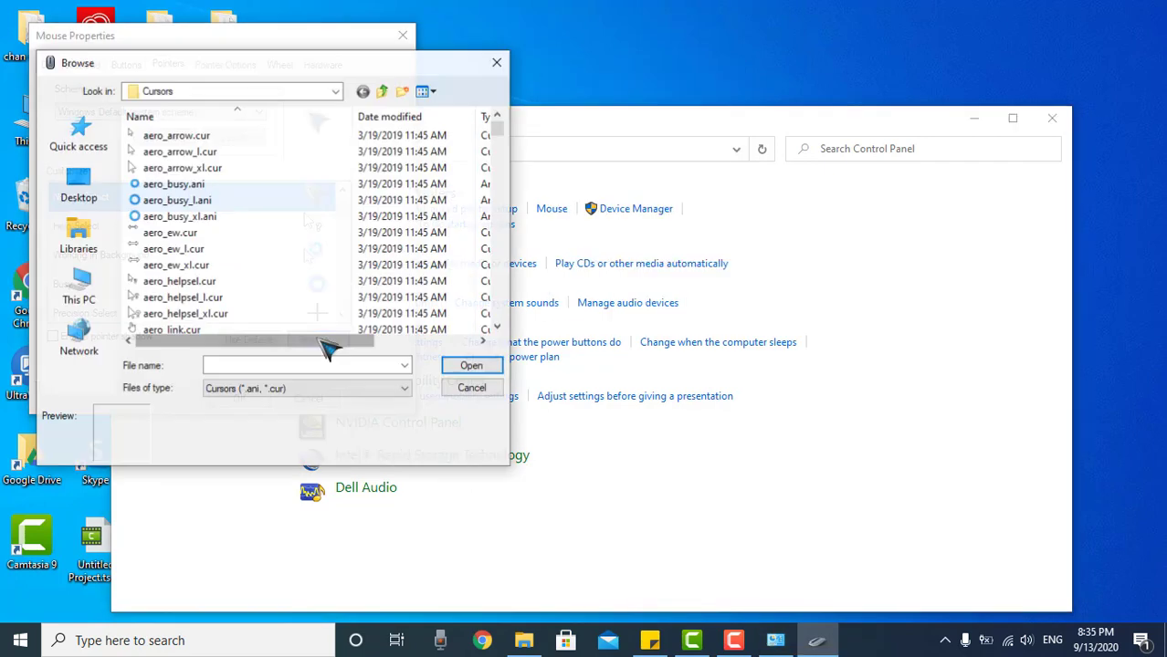
click(242, 226)
key(t)
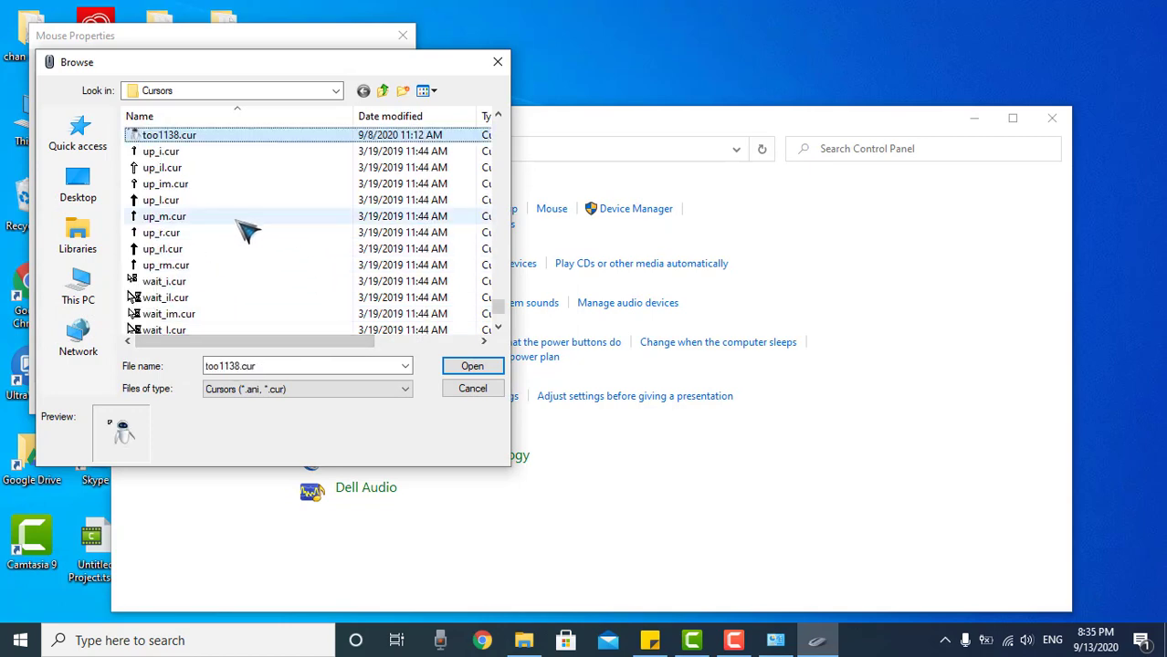
click(224, 146)
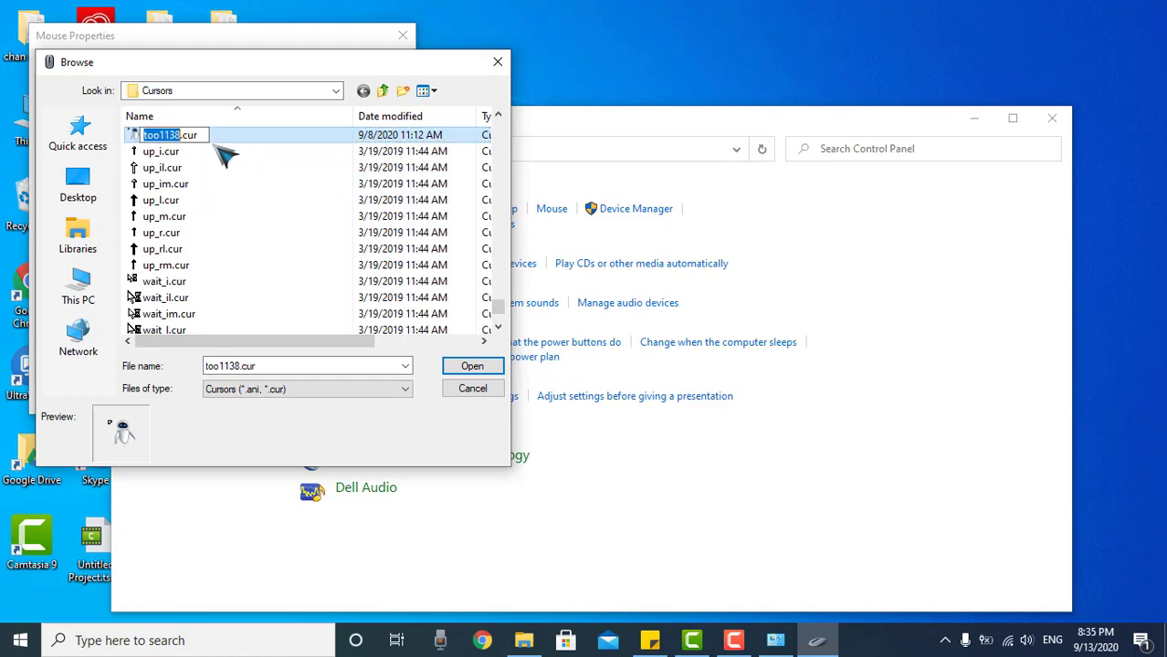
click(489, 368)
click(472, 366)
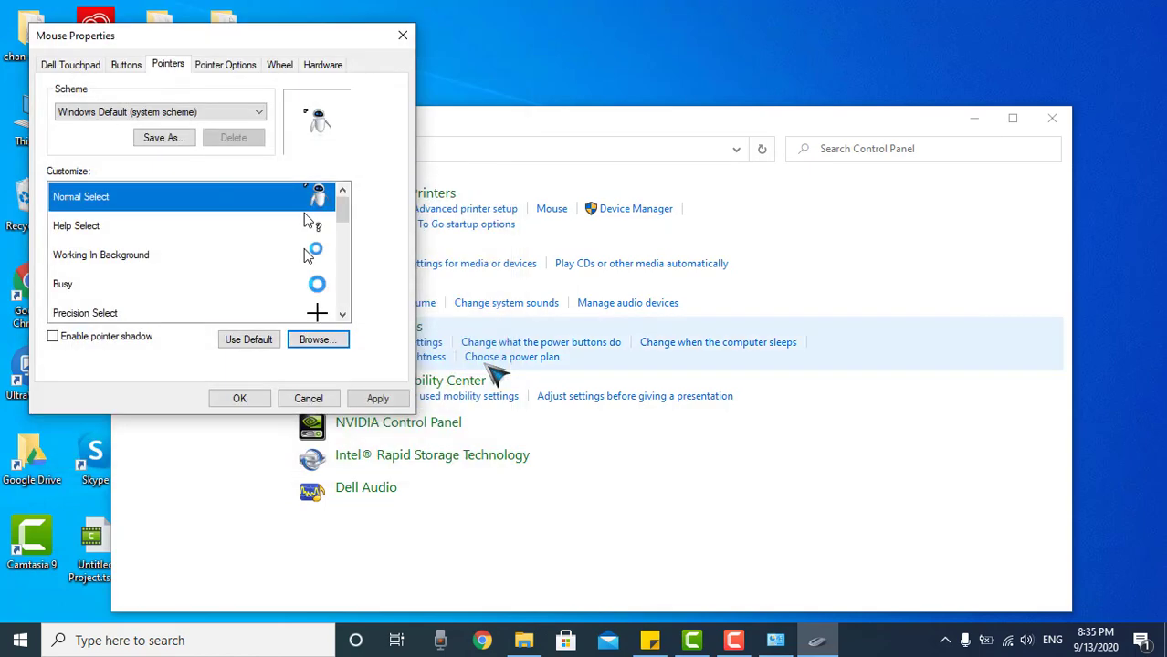
click(388, 399)
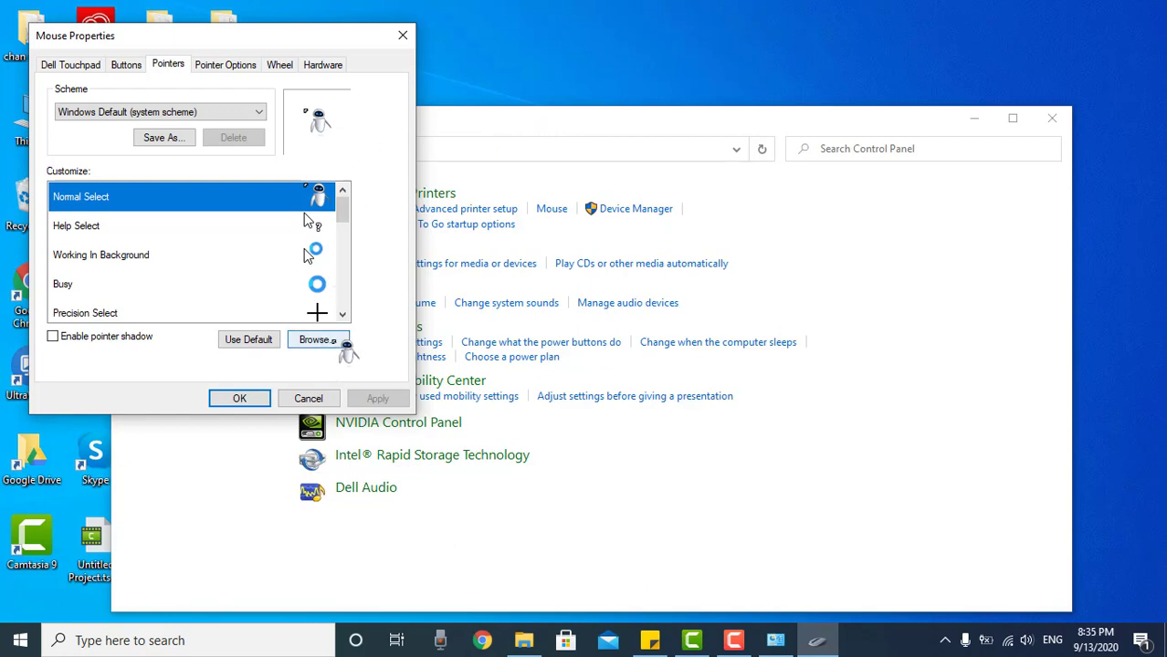
Restore the Normal Select pointer to aero_arrow.cur, apply it, and close Mouse Properties and Control Panel
click(342, 345)
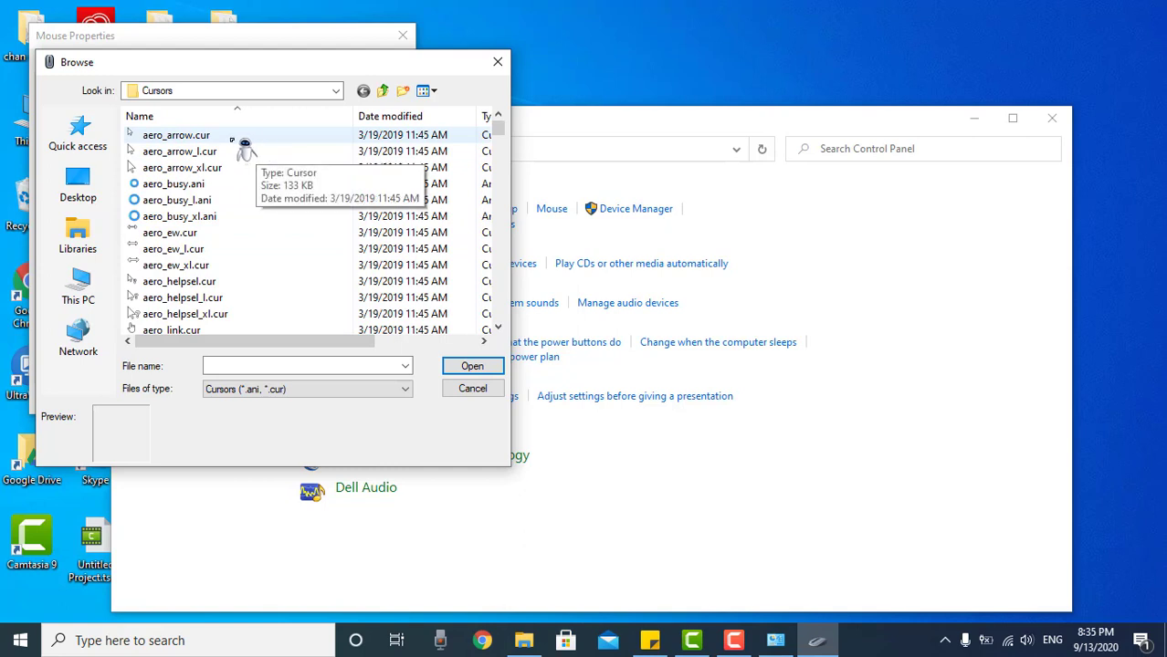
click(242, 139)
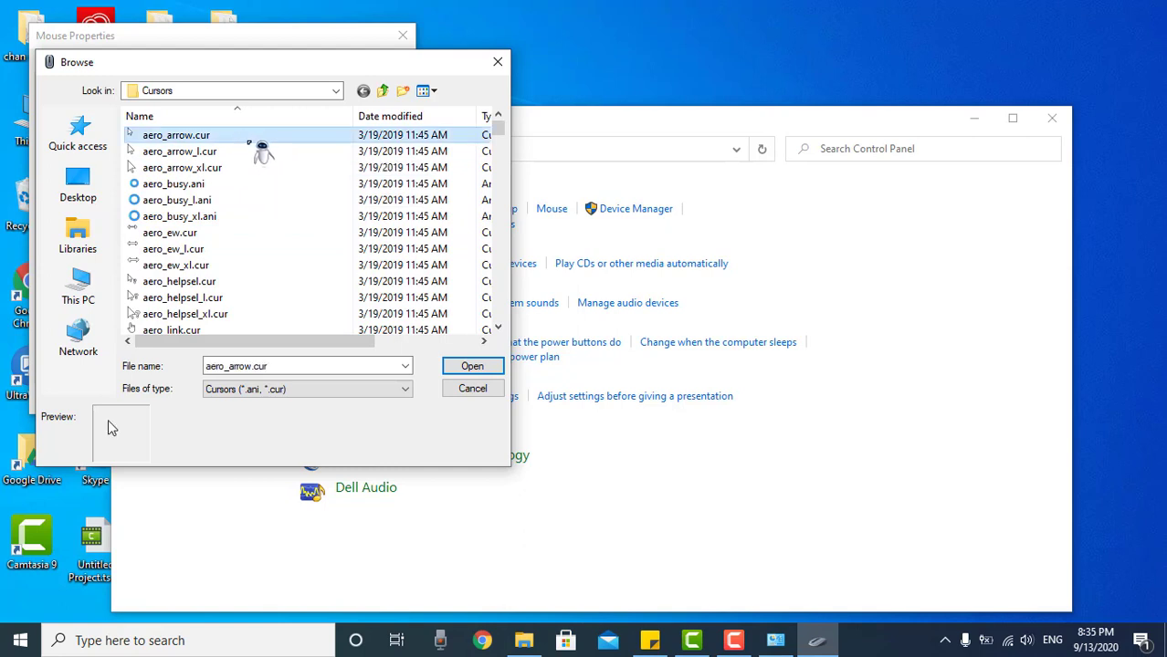
click(472, 366)
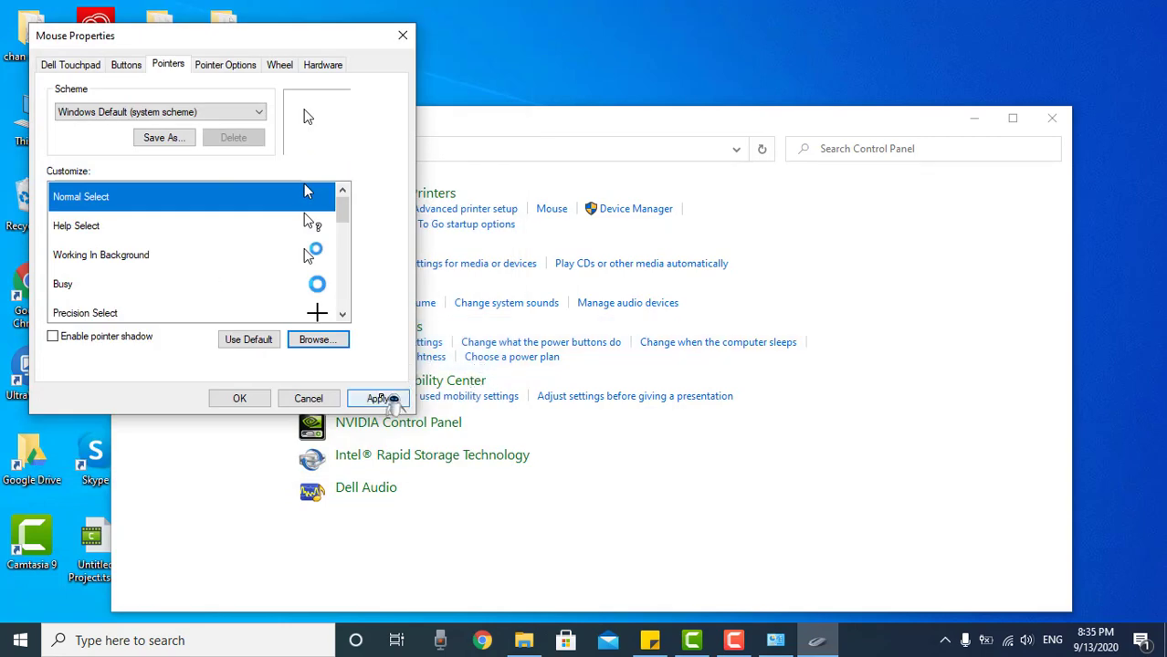
click(378, 398)
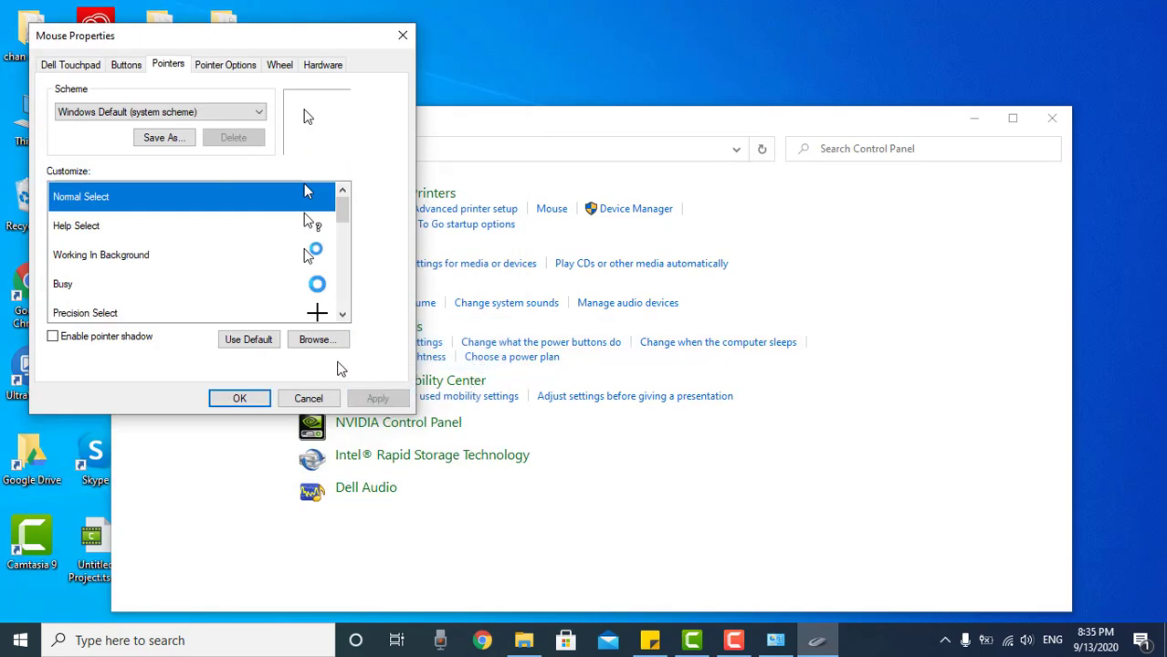
click(251, 399)
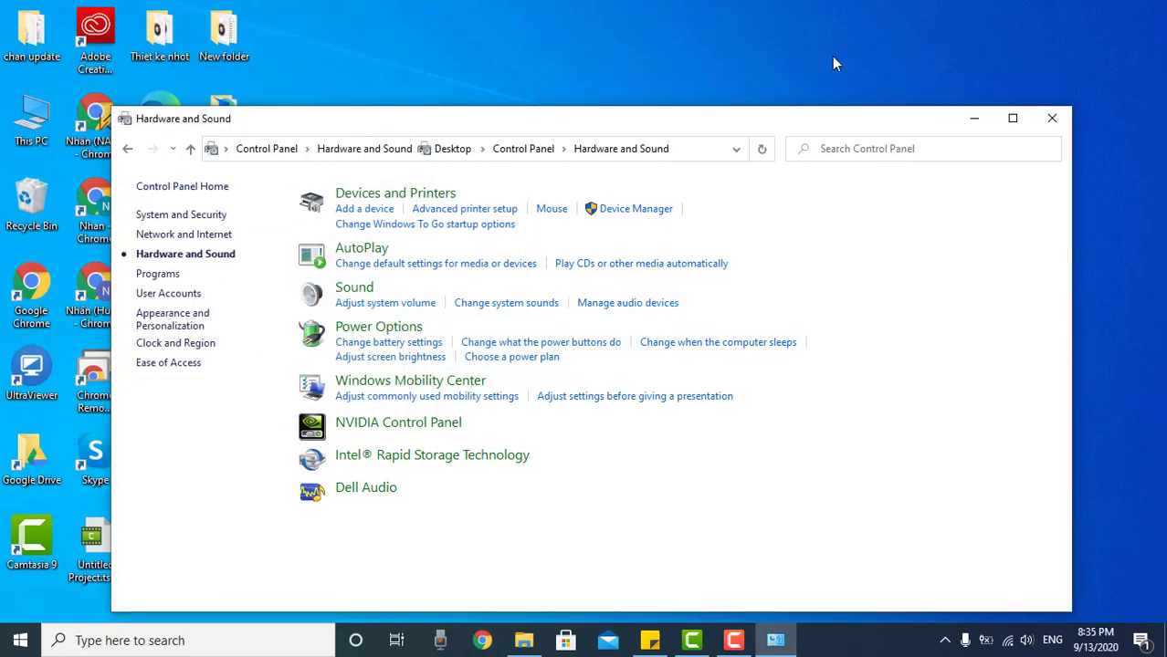
click(1050, 118)
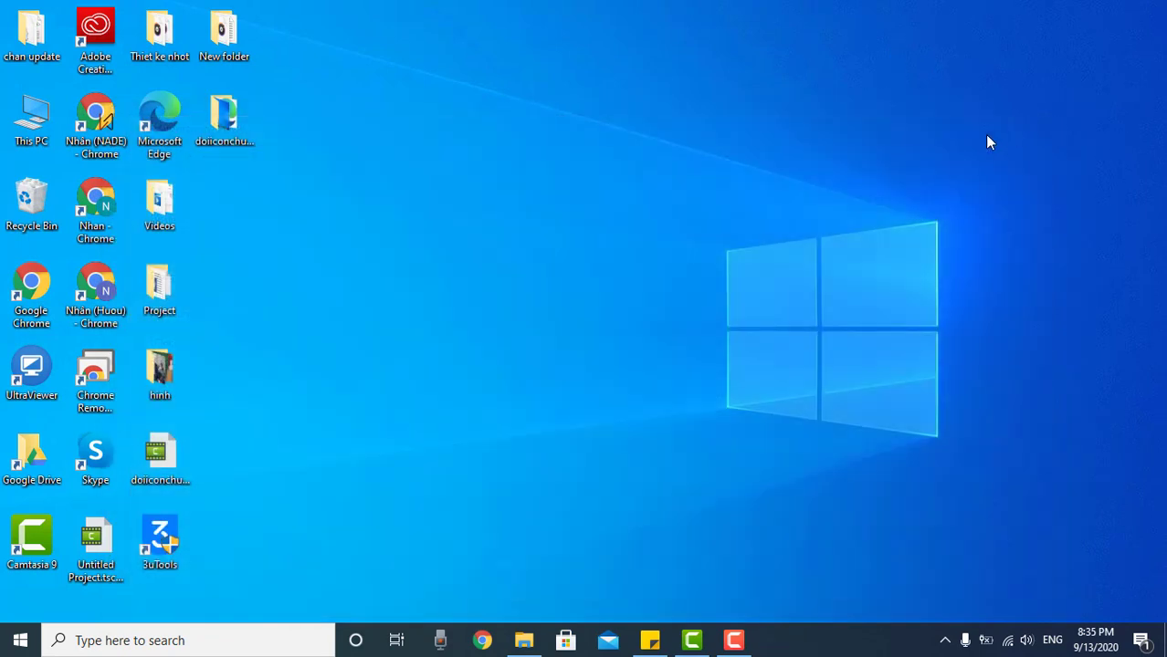